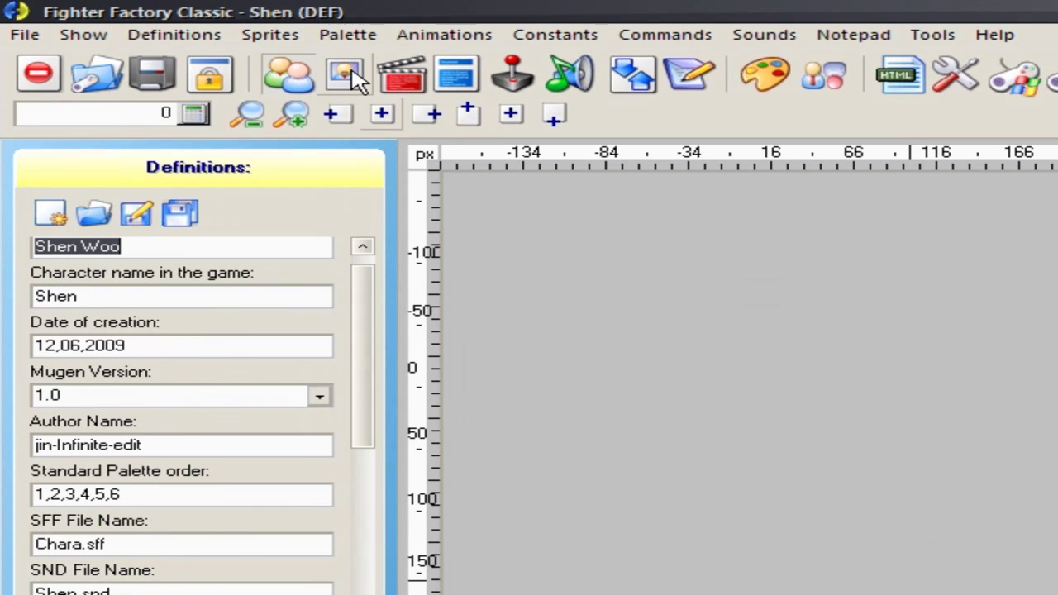
Open the sprites of the Shen Woo character and look through the frames in groups 210 to 300 and beyond
click(341, 73)
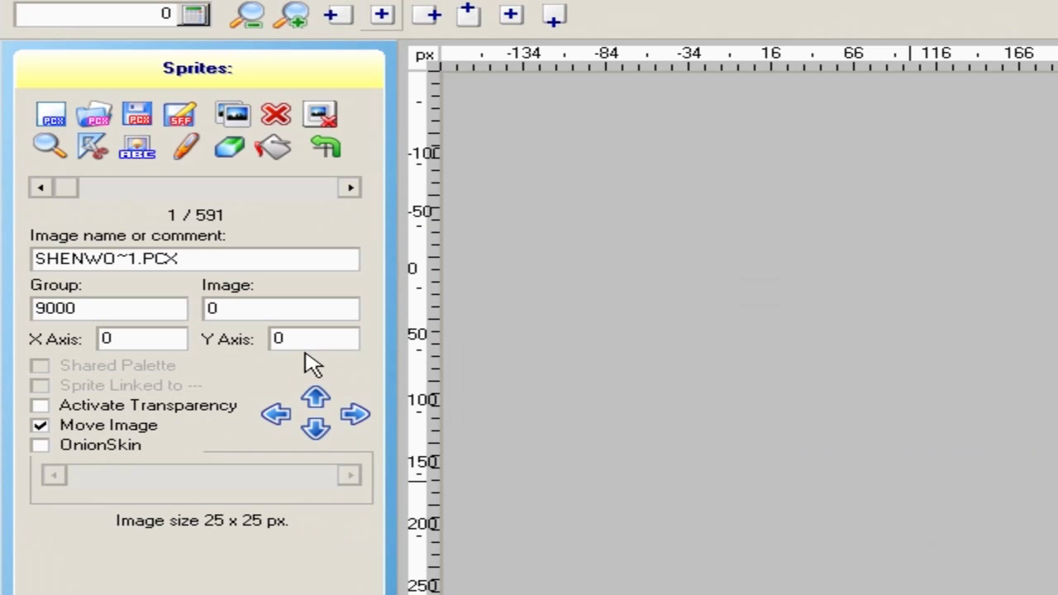
drag(68, 190, 167, 198)
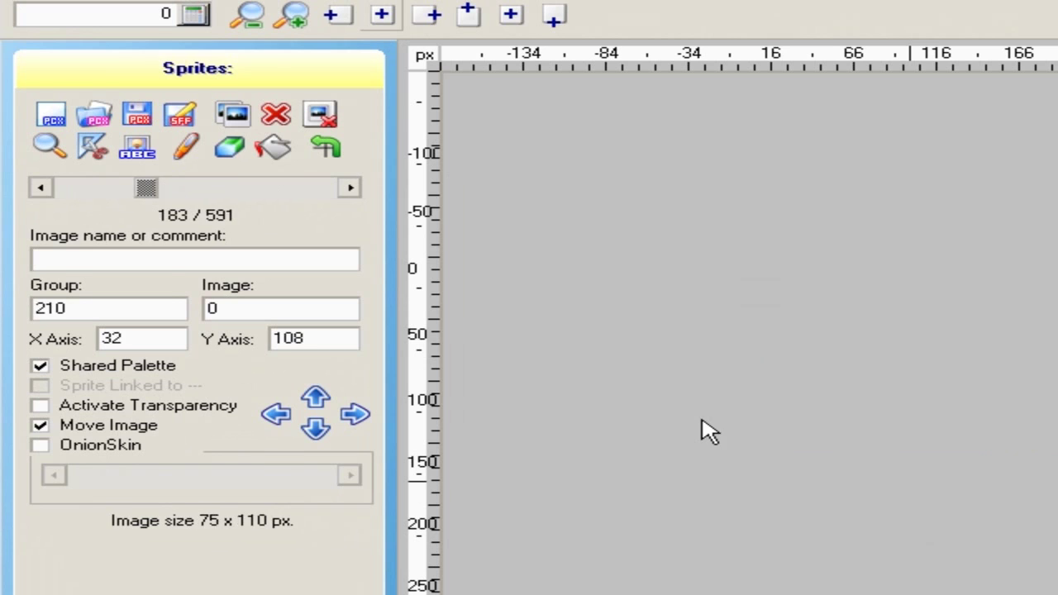
key(Right)
key(Right)
key(Right)
key(Right)
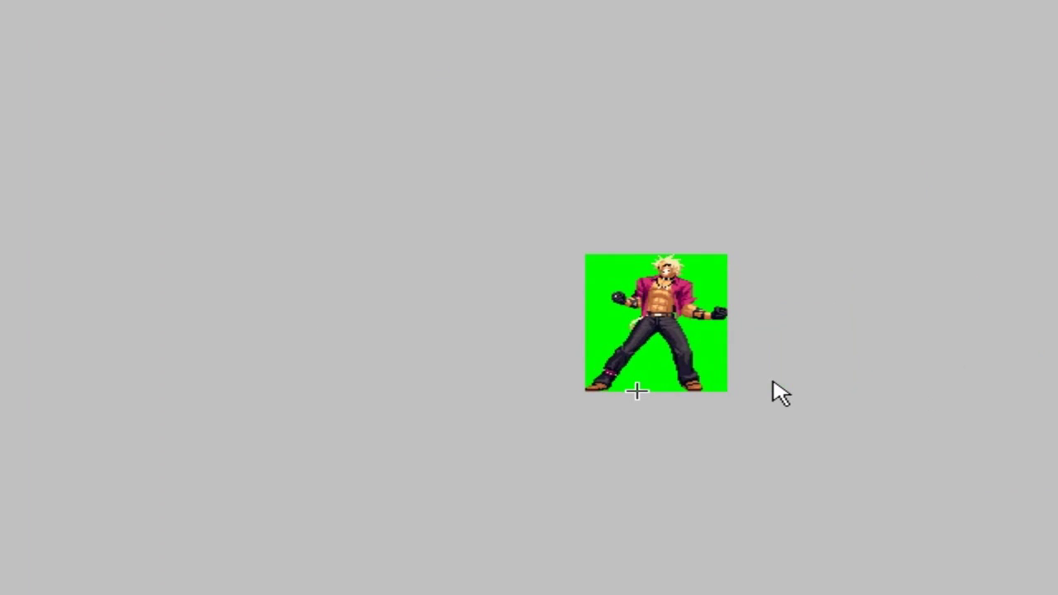
key(Right)
key(Right)
key(Right)
key(Right)
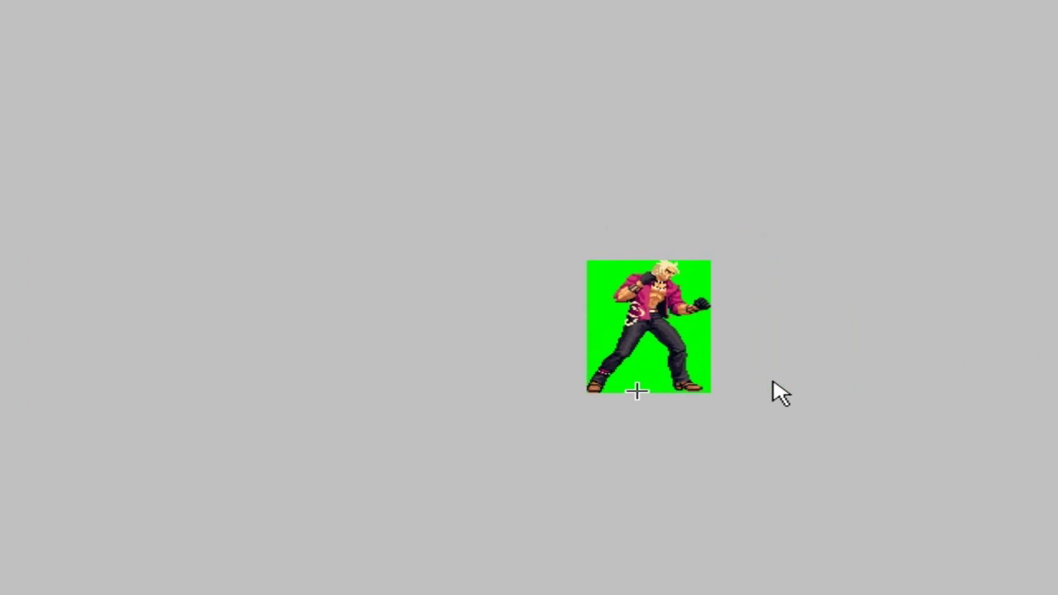
key(Right)
key(Right)
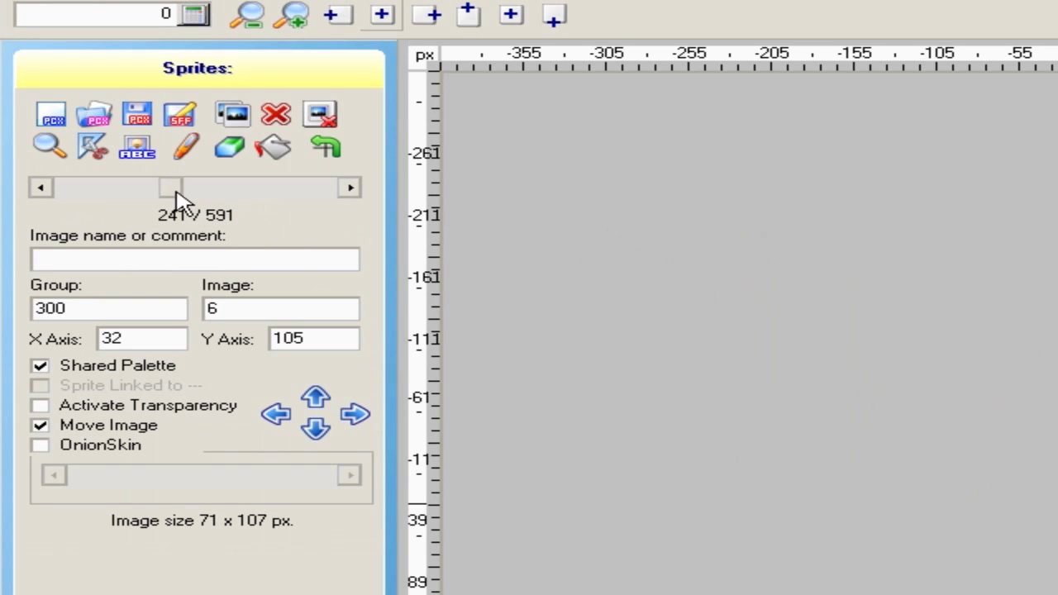
drag(176, 198, 283, 203)
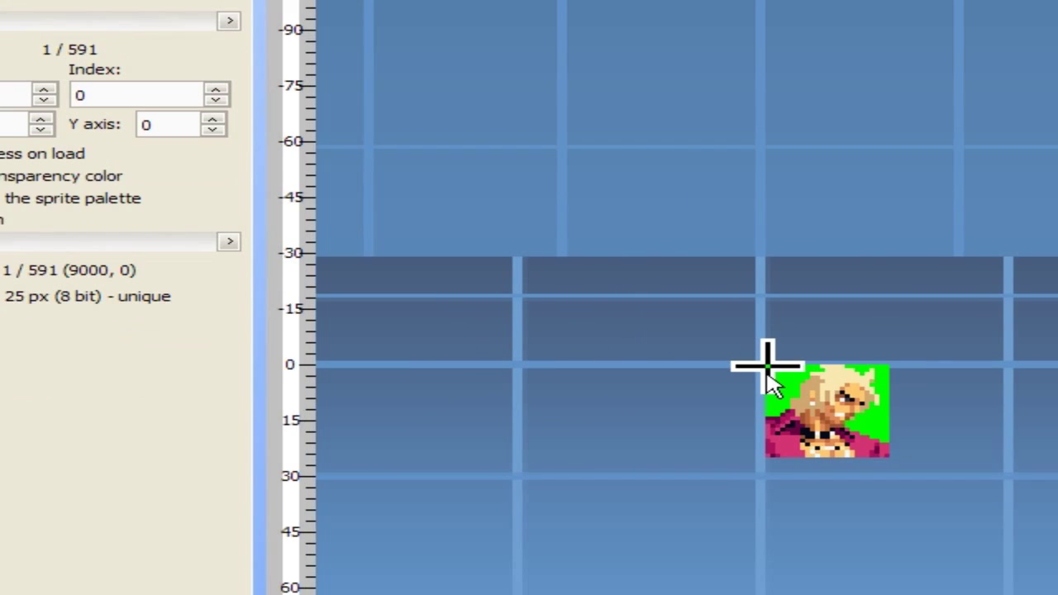
Step through the Shen Woo sprites in Fighter Factory 3 from the portrait onward, examining each frame's placement against the axis
key(Right)
key(Right)
key(Right)
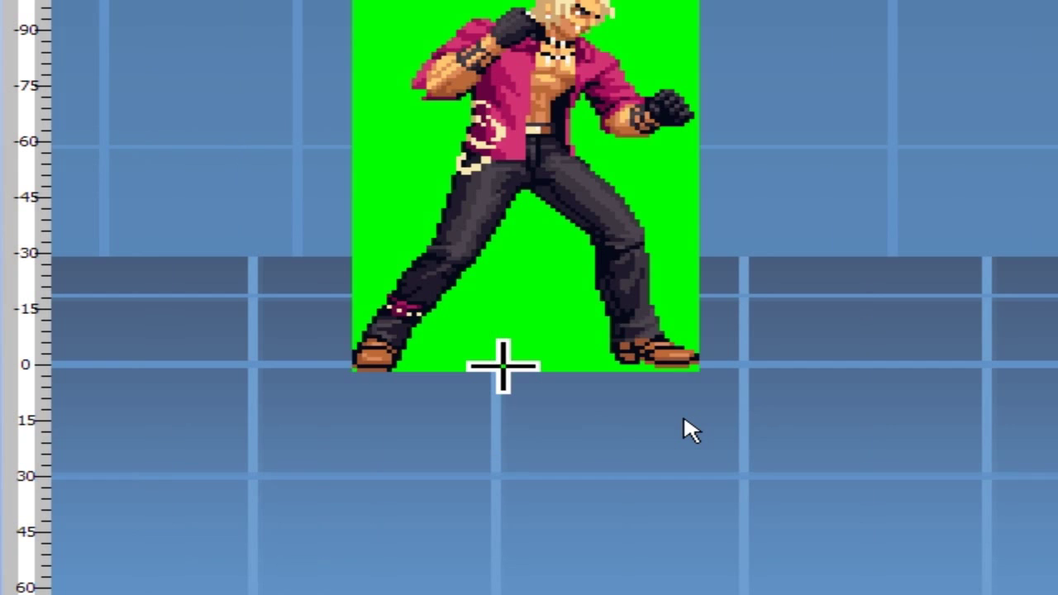
key(Right)
key(Right)
key(Right)
key(Right)
key(Right)
key(Right)
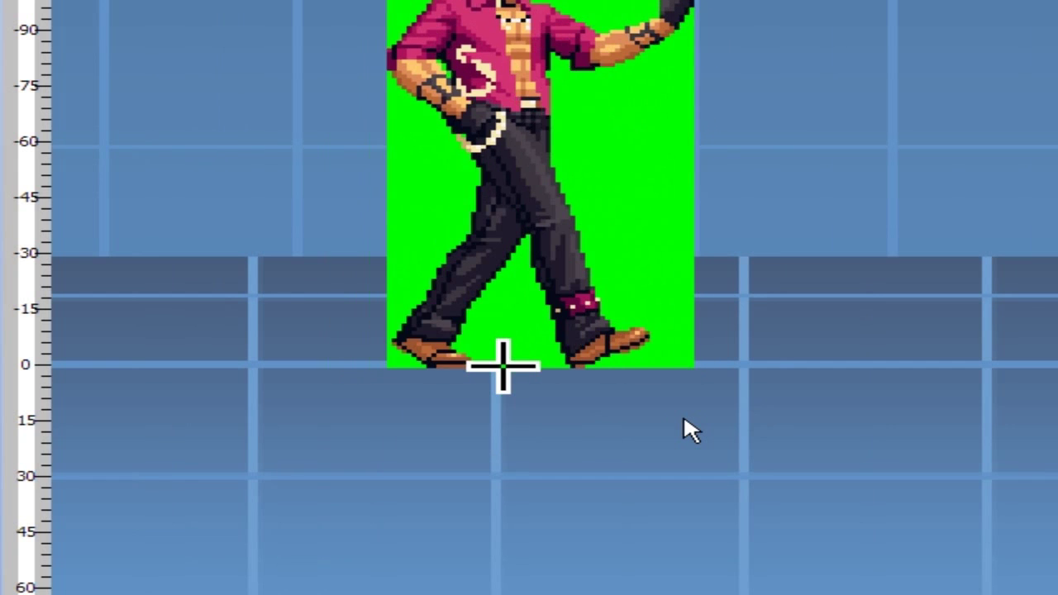
key(Right)
key(Right)
key(Right)
key(Right)
key(Right)
key(Right)
key(Right)
key(Right)
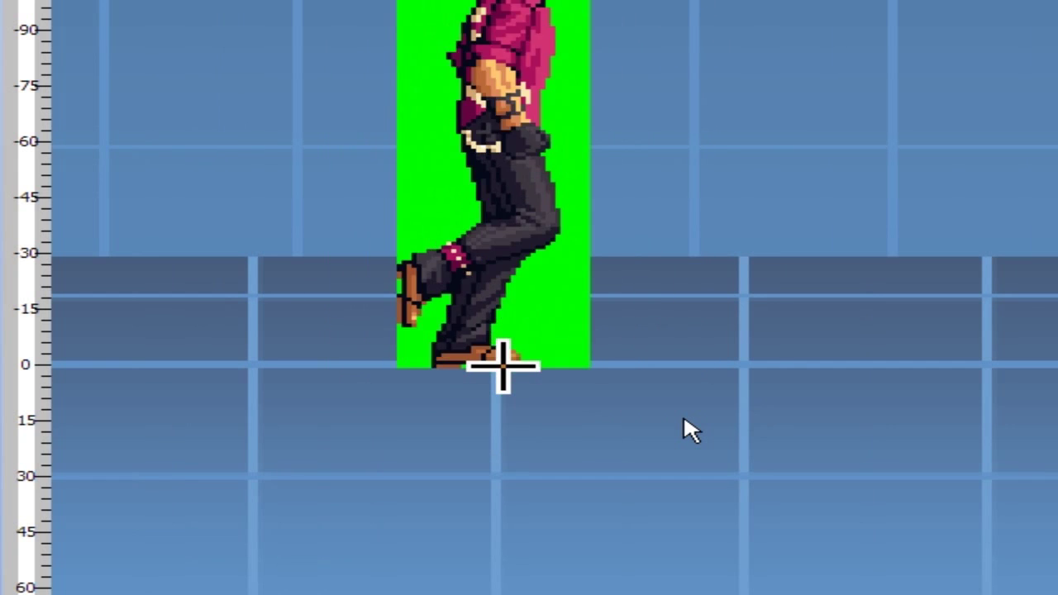
key(Right)
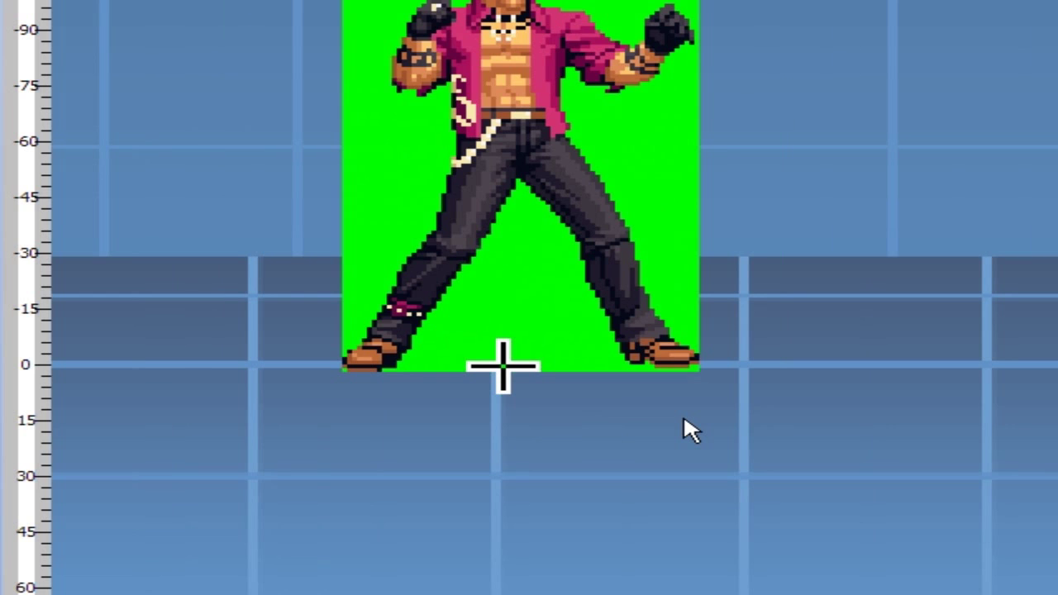
key(Right)
key(Right)
key(Right)
key(Right)
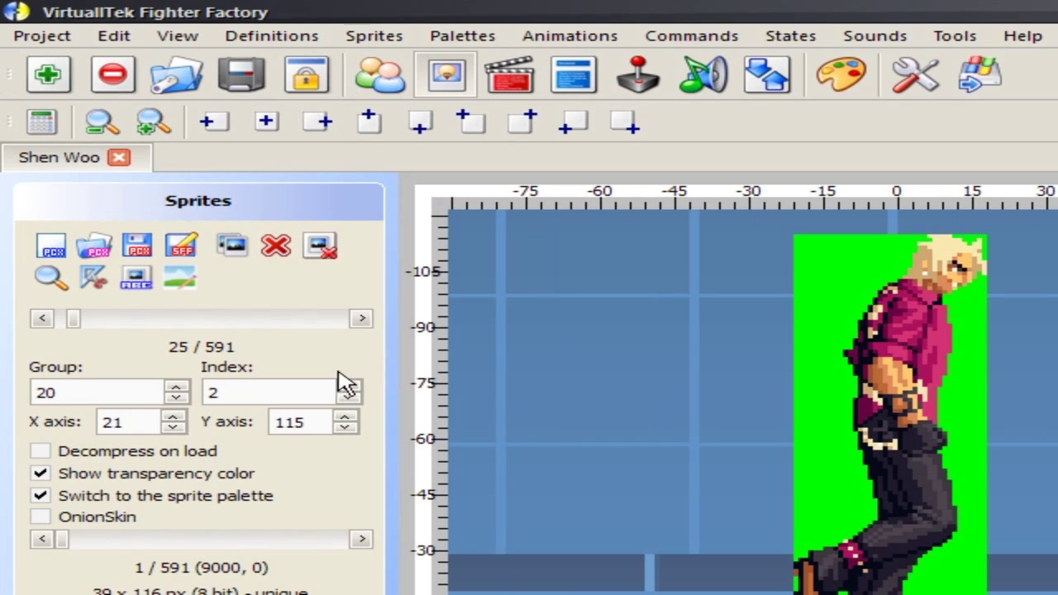
Return to the first sprite and start an aligned image save with the range set to All
drag(73, 318, 52, 335)
click(376, 38)
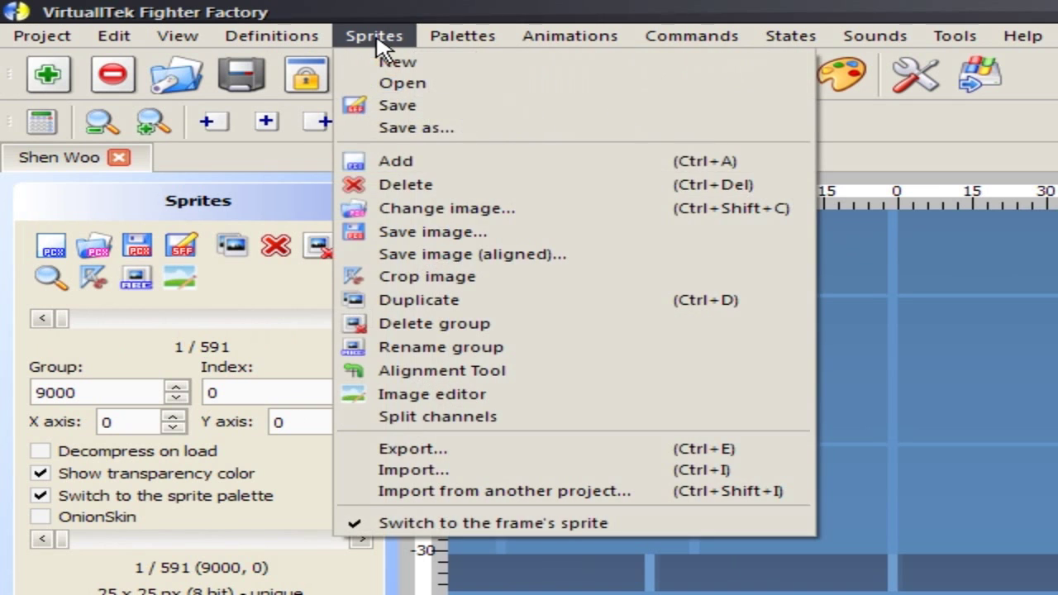
click(541, 262)
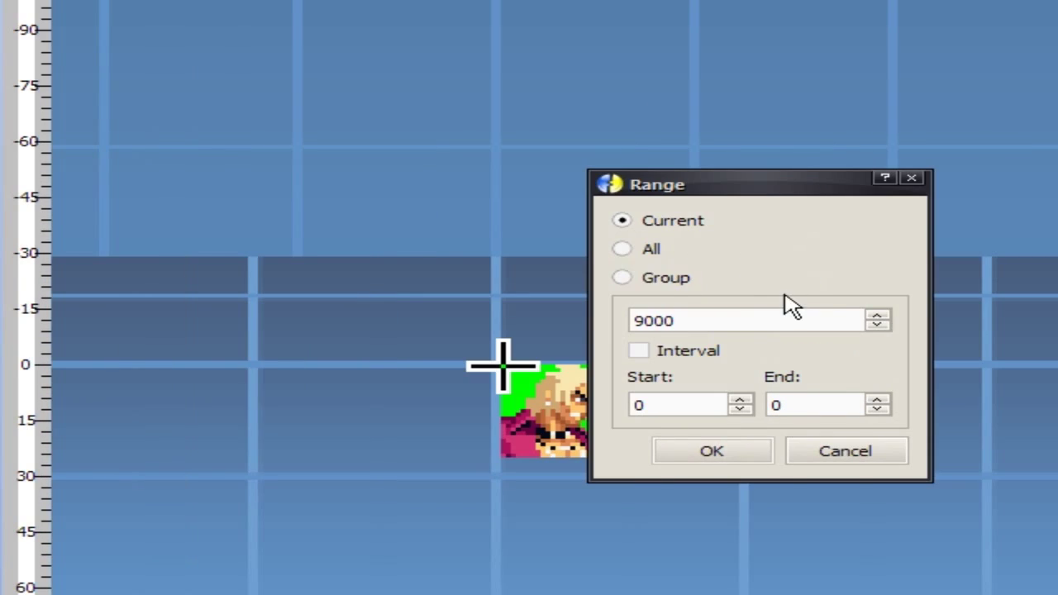
click(651, 254)
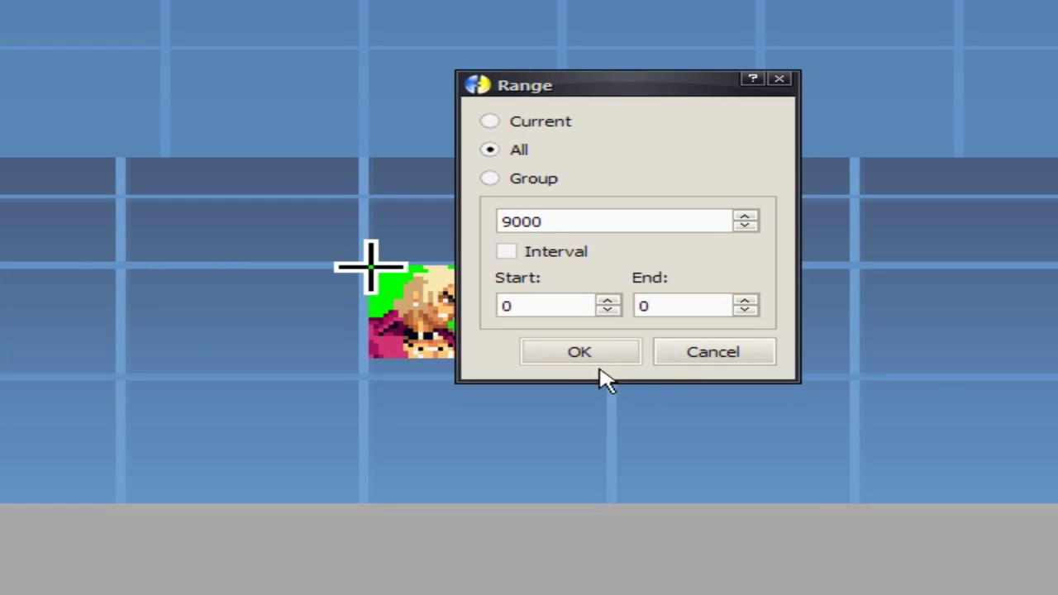
click(590, 361)
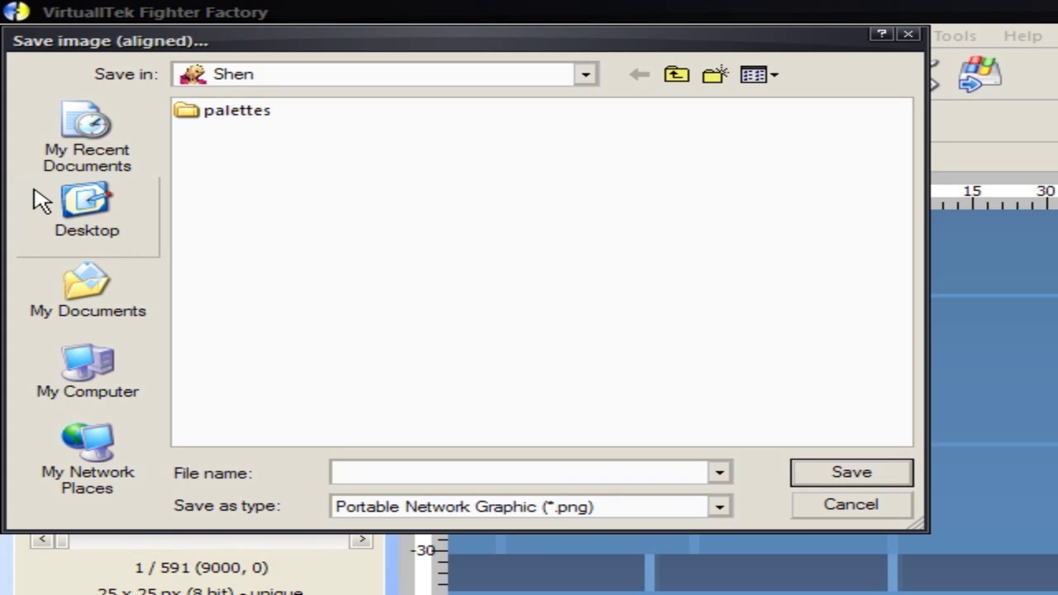
Create a folder named Shen on the Desktop and open it as the save location
click(74, 202)
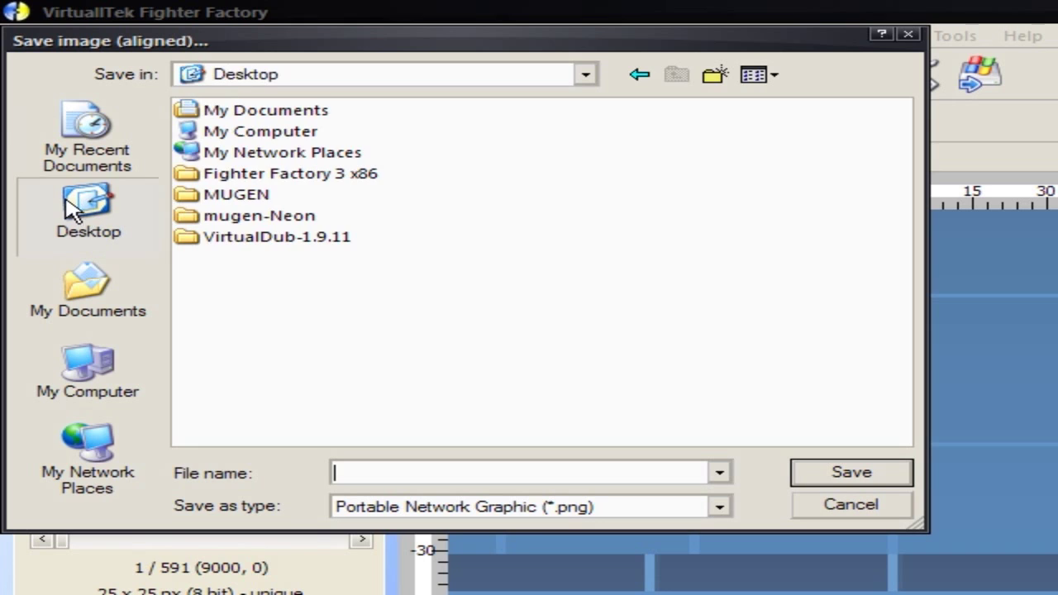
click(715, 74)
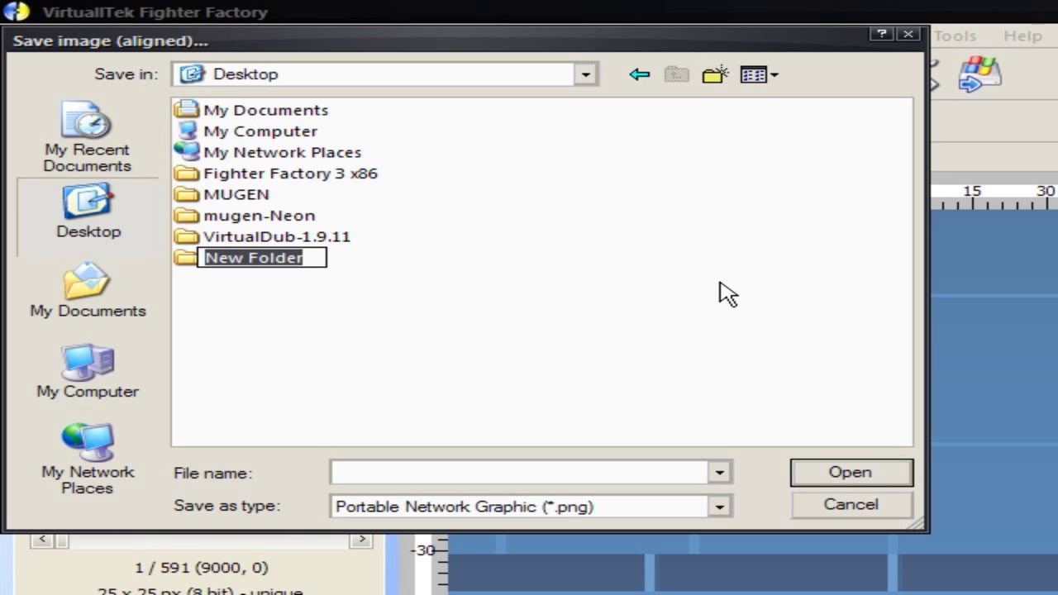
text(Shen)
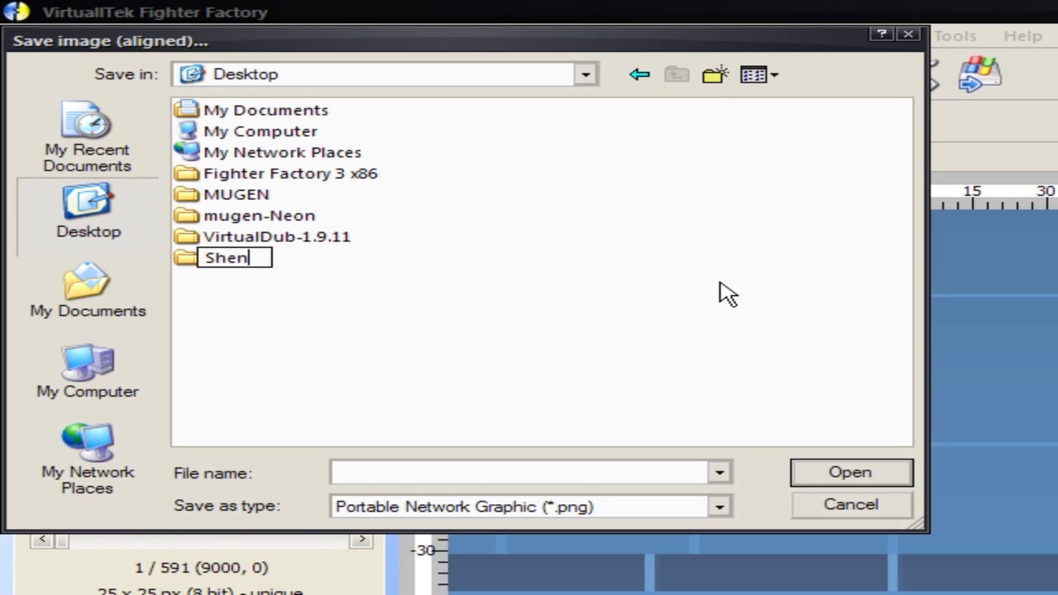
click(307, 311)
double_click(222, 261)
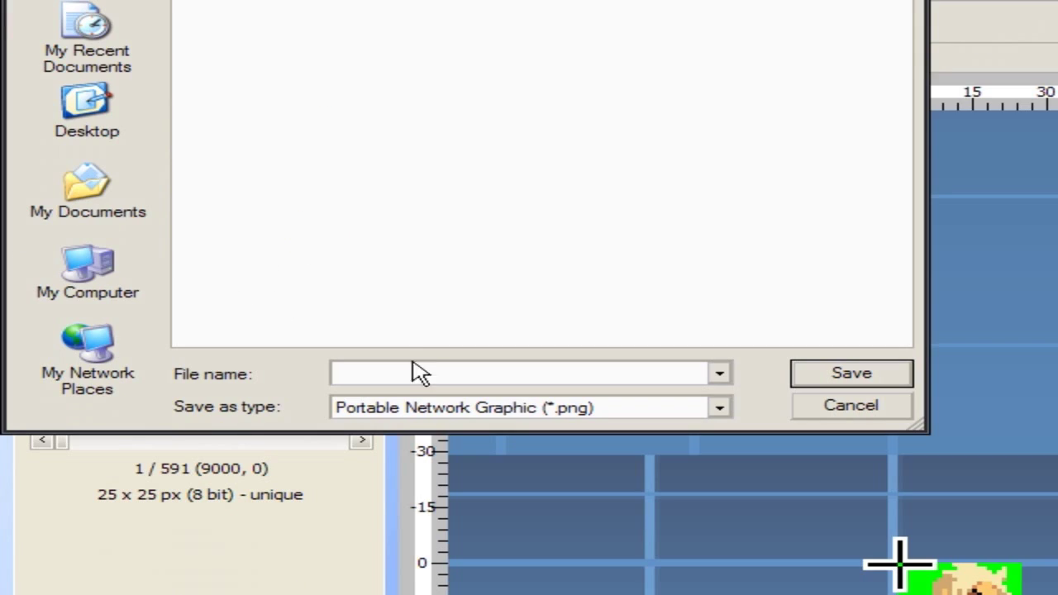
Save the aligned sprites as Shen in Personal Computer eXchange (*.pcx) format, and save the axis information too
click(413, 472)
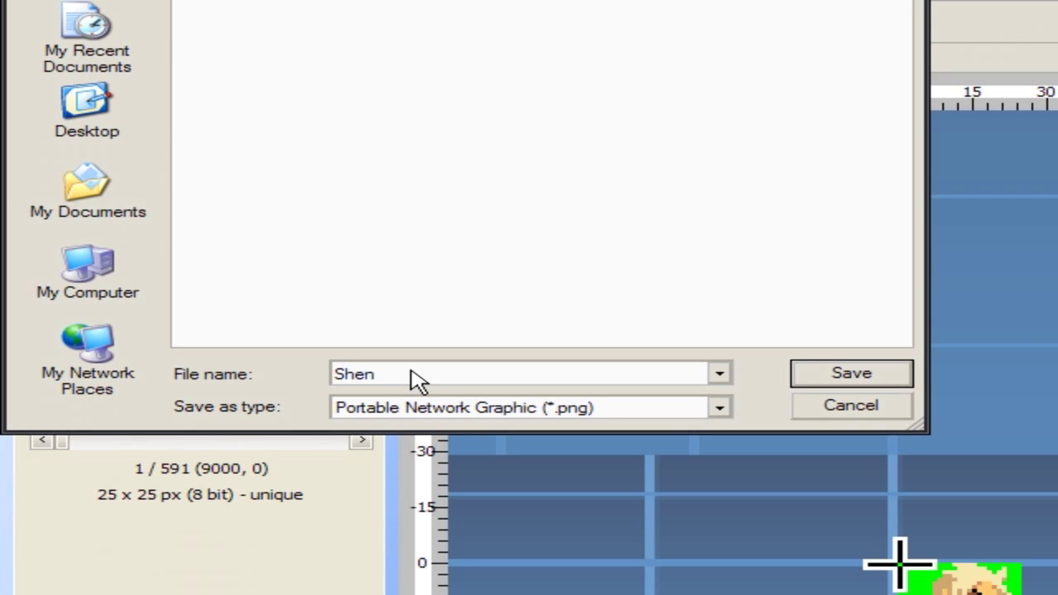
click(719, 406)
click(503, 446)
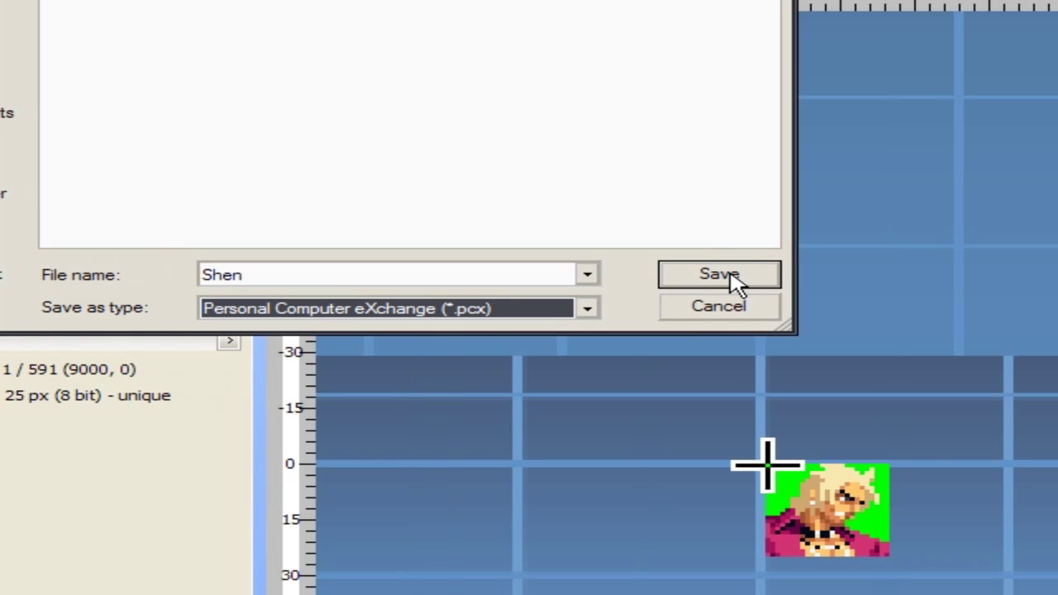
click(731, 273)
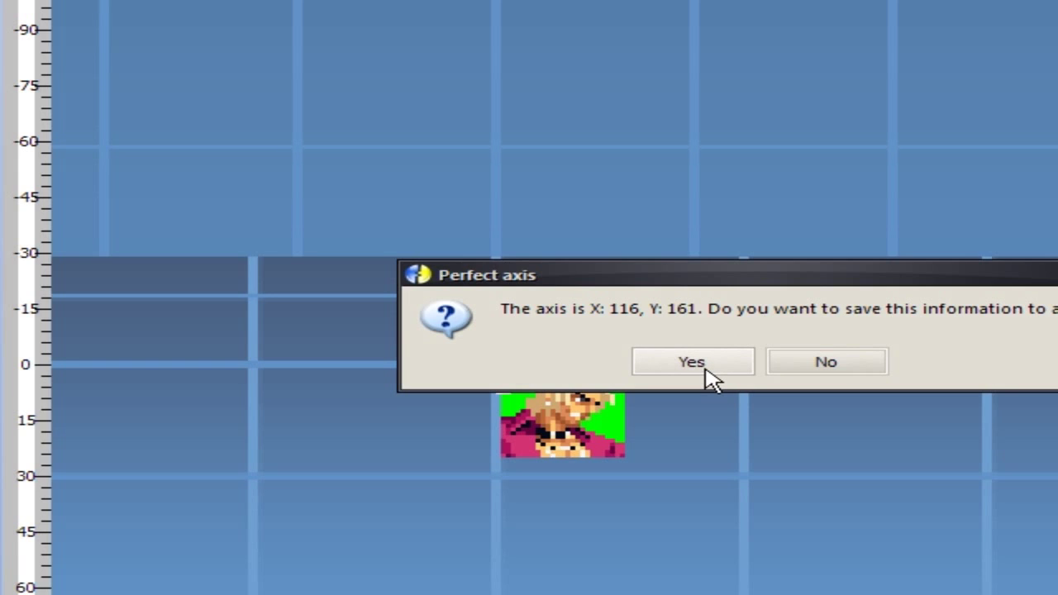
click(705, 369)
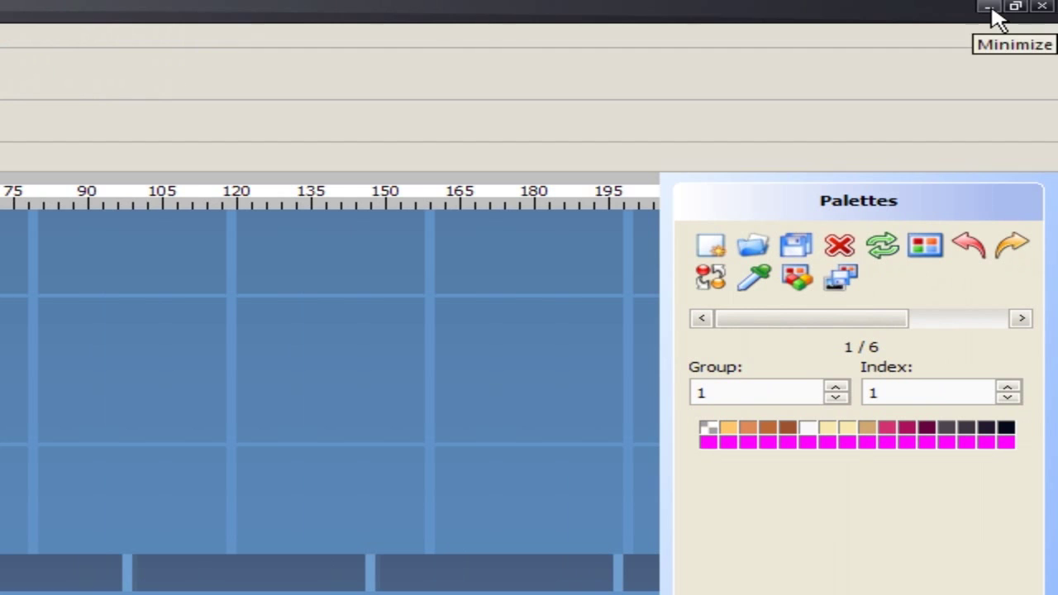
Close Fighter Factory and minimize the Fighter Factory 3 x86 folder window
click(1041, 5)
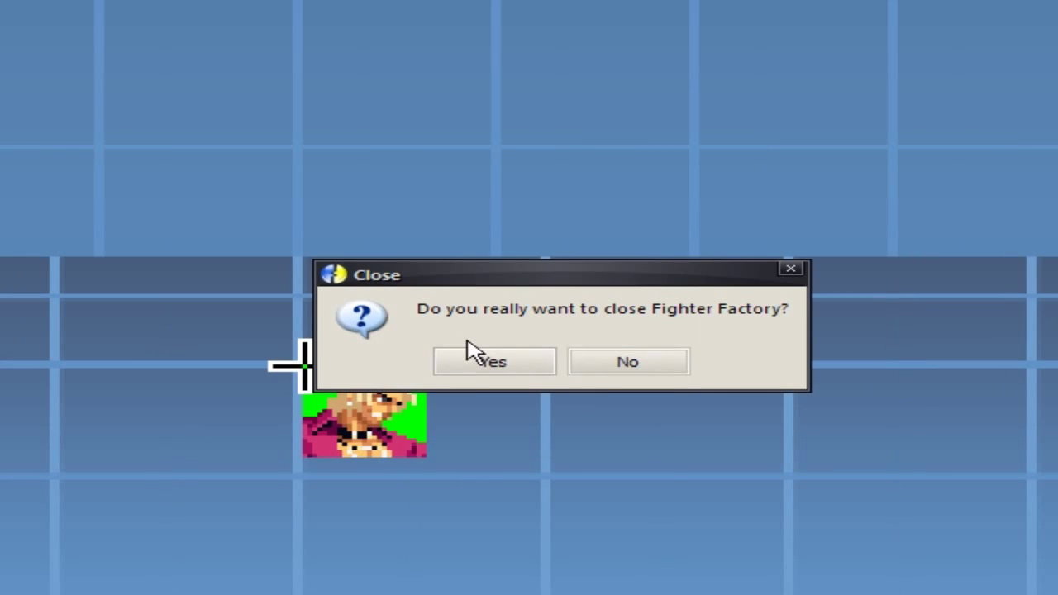
click(81, 464)
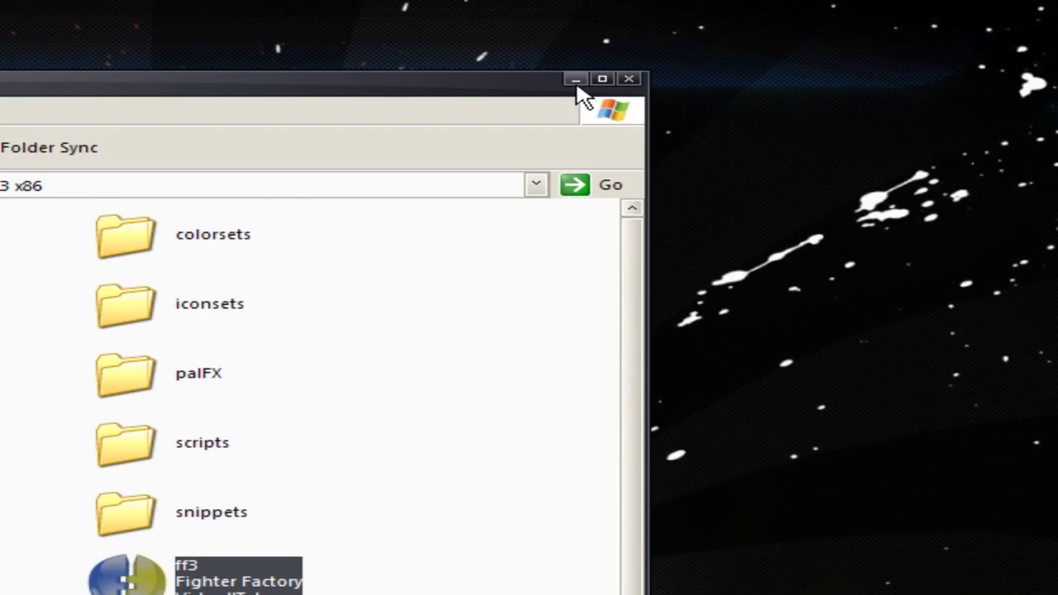
click(576, 86)
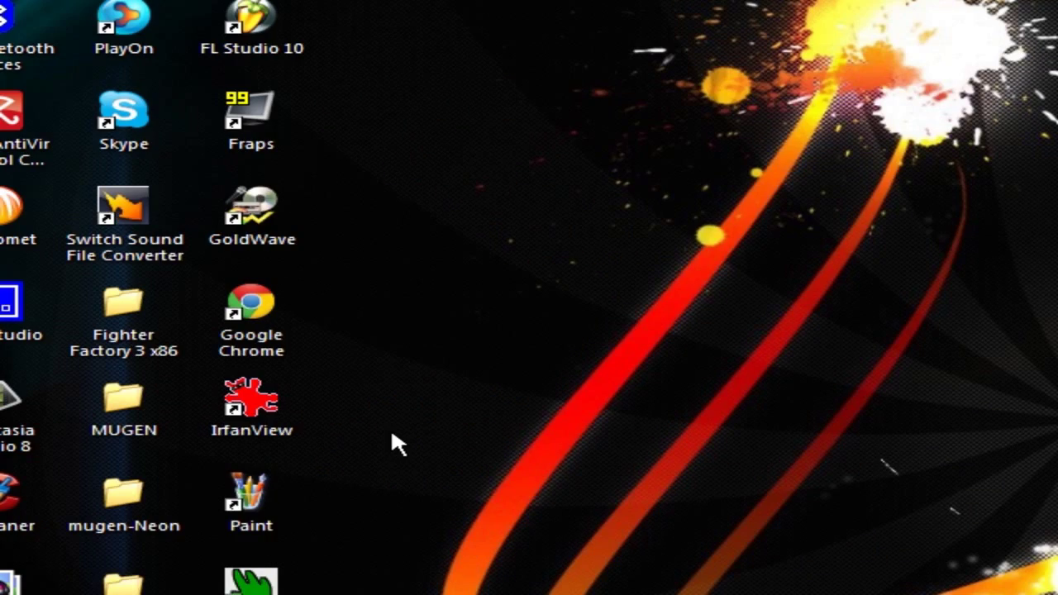
Launch IrfanView and show the thumbnails of the Shen folder on the Desktop
double_click(279, 403)
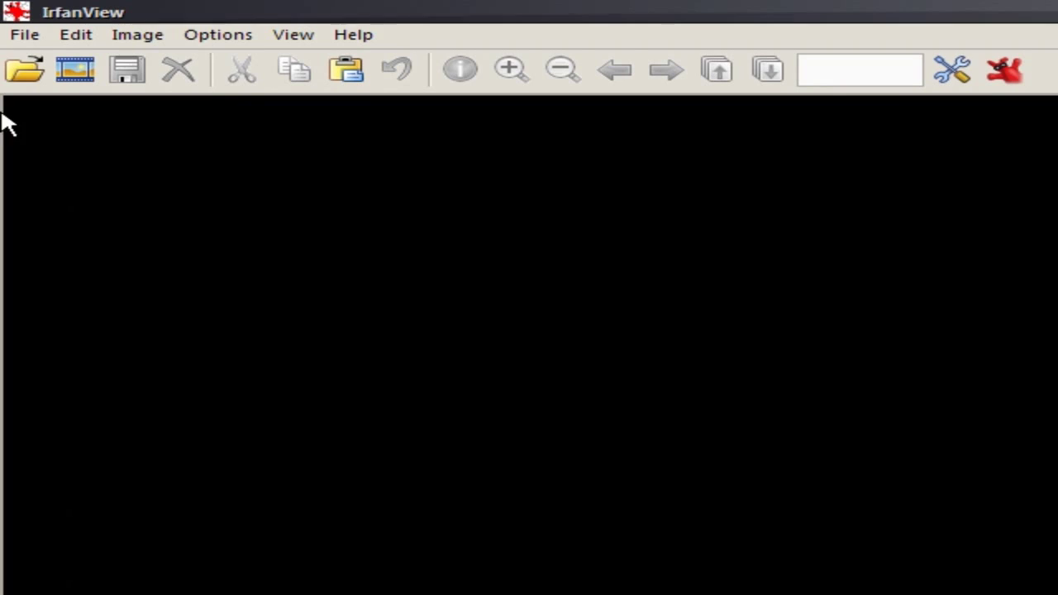
click(20, 32)
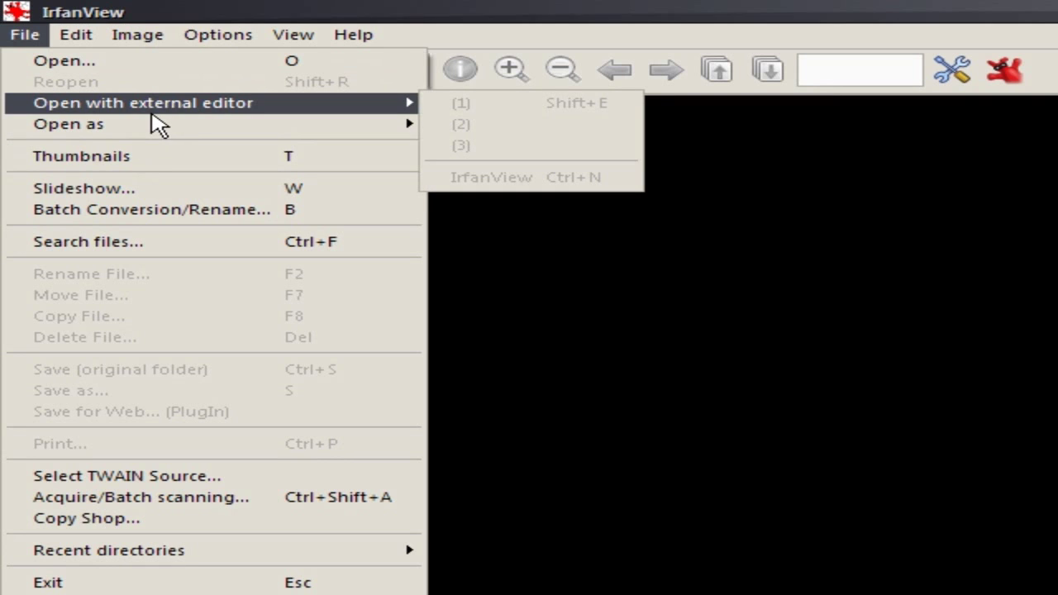
click(168, 157)
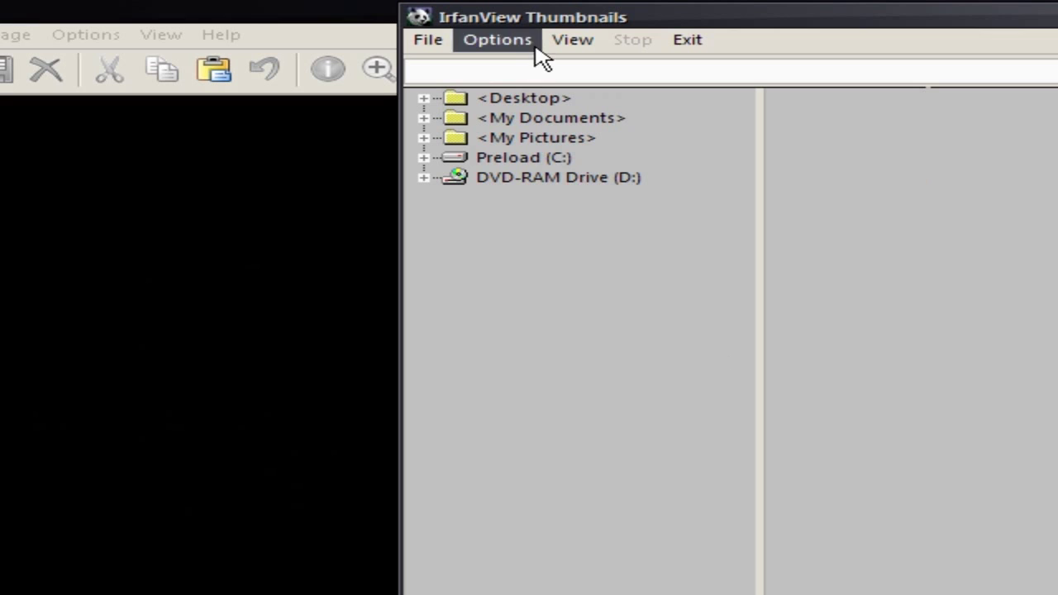
click(423, 98)
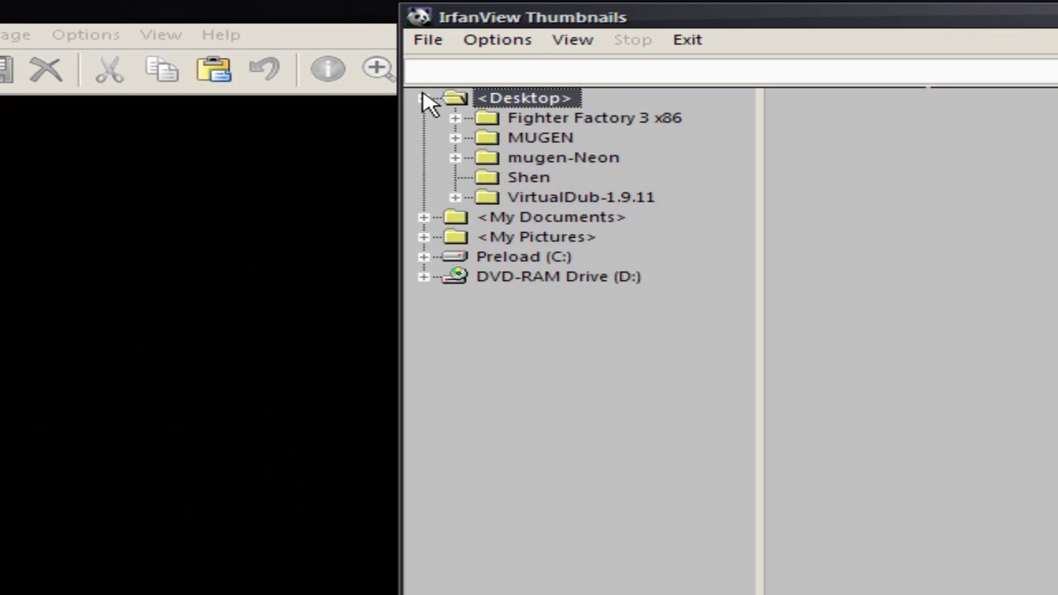
click(479, 185)
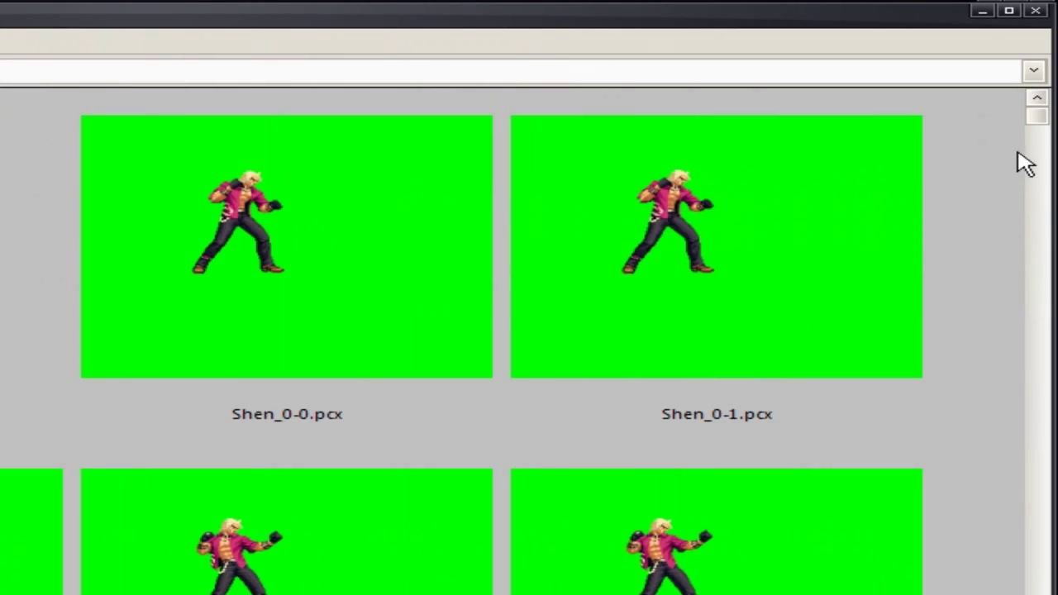
Look through the exported PCX thumbnails to check size and alignment, and close the thumbnail window
drag(1039, 118, 1044, 229)
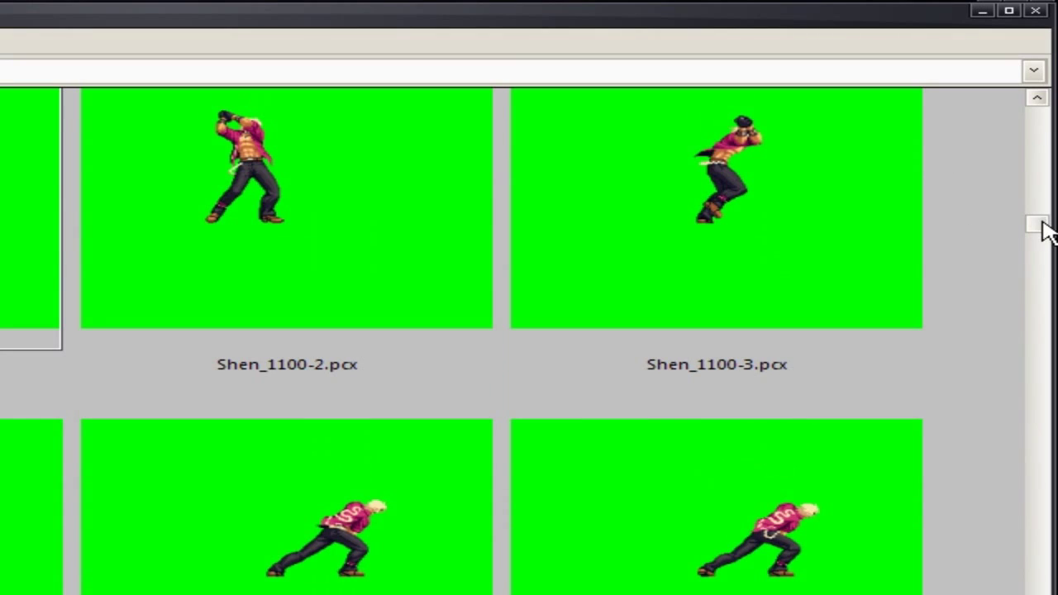
drag(1041, 229, 1043, 579)
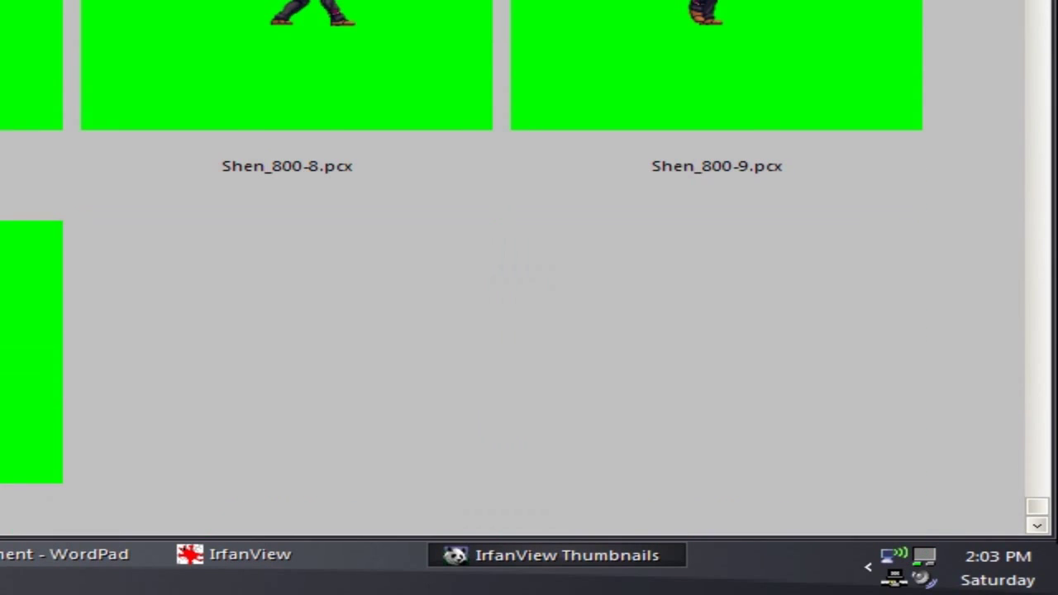
drag(1042, 505, 1040, 217)
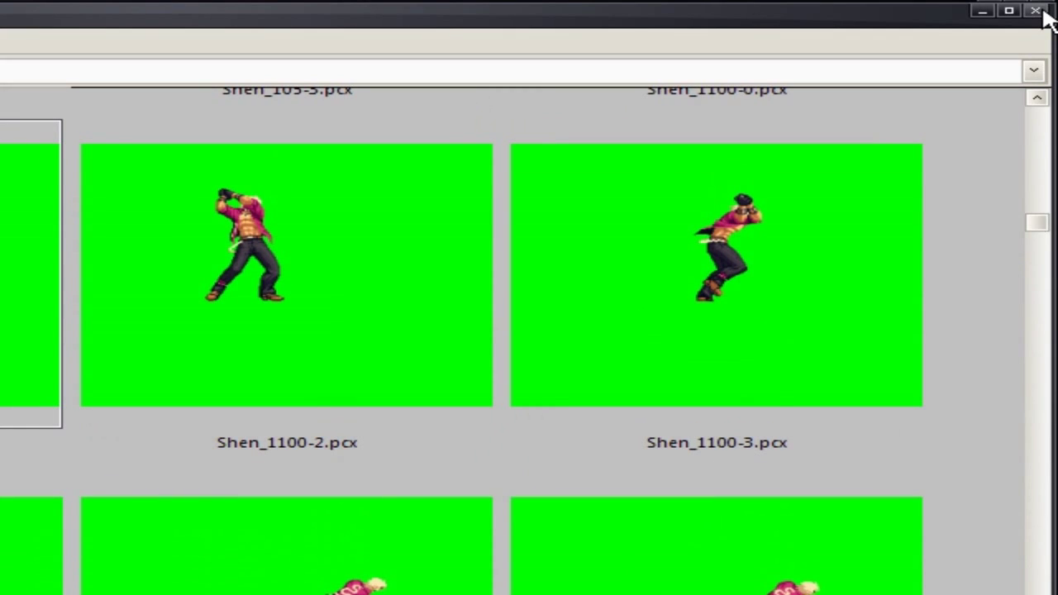
click(1041, 13)
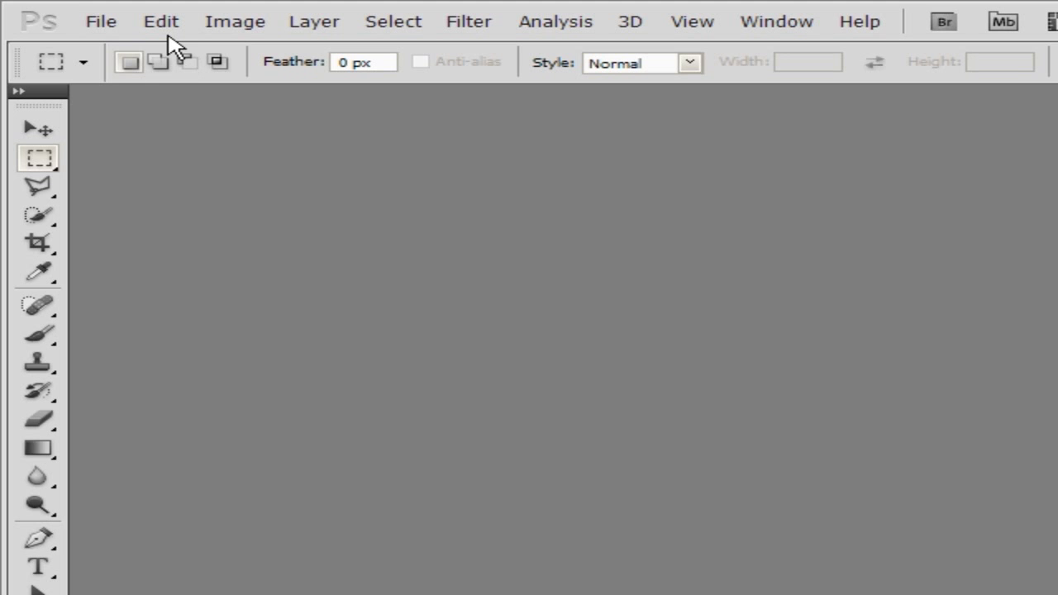
Open the sprites from Shen_0-0 through Shen_193-2 out of the Shen folder on the Desktop
click(103, 29)
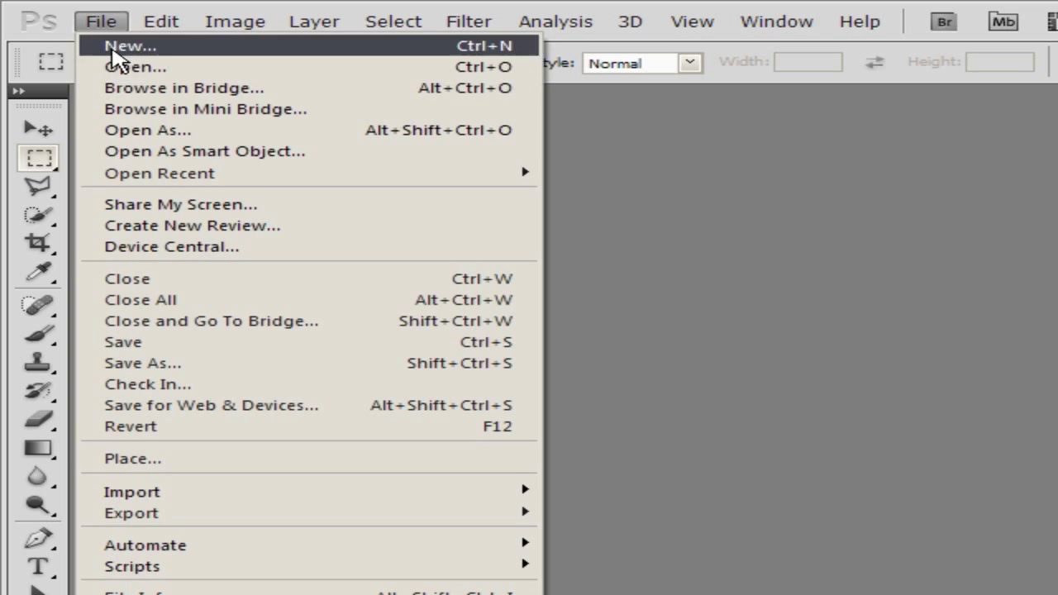
click(132, 66)
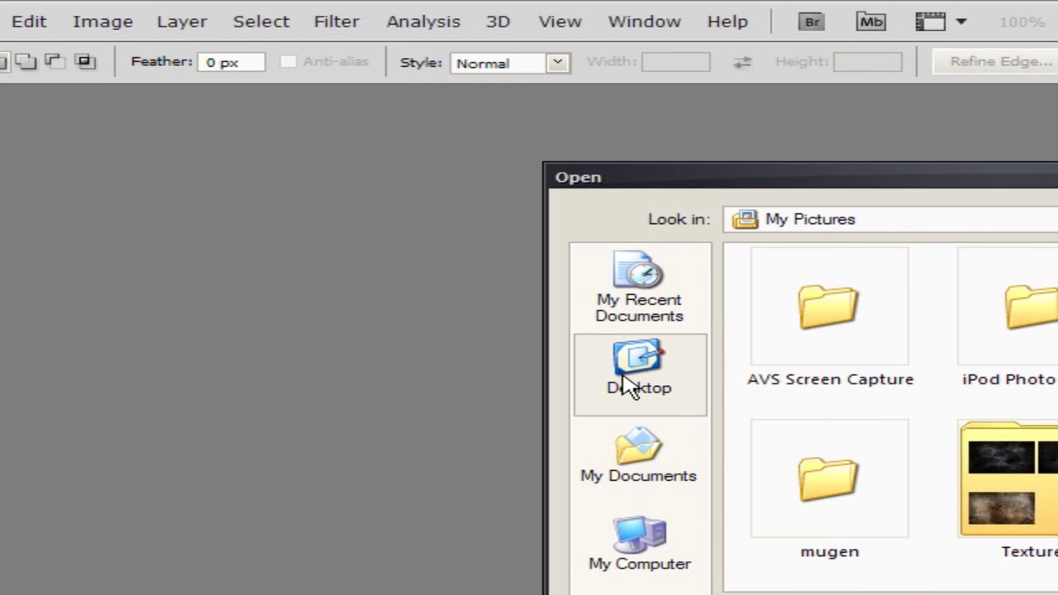
click(758, 378)
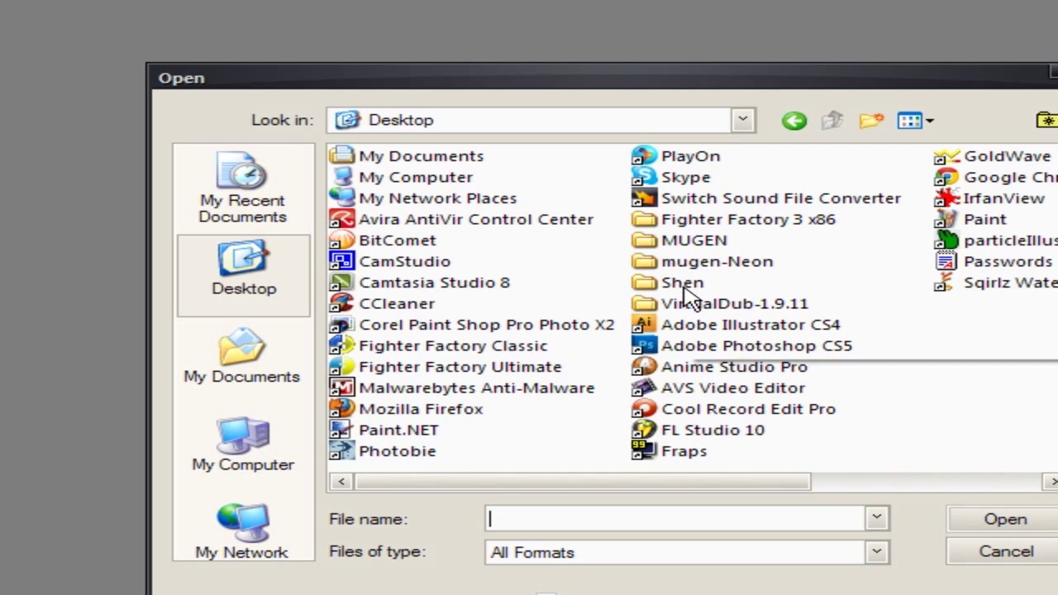
double_click(682, 289)
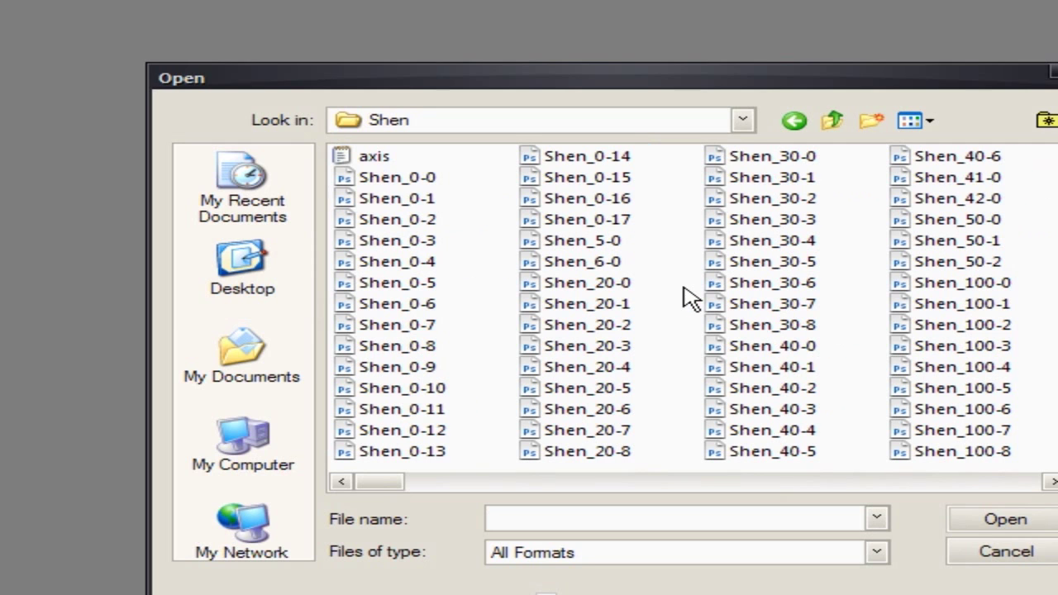
click(396, 176)
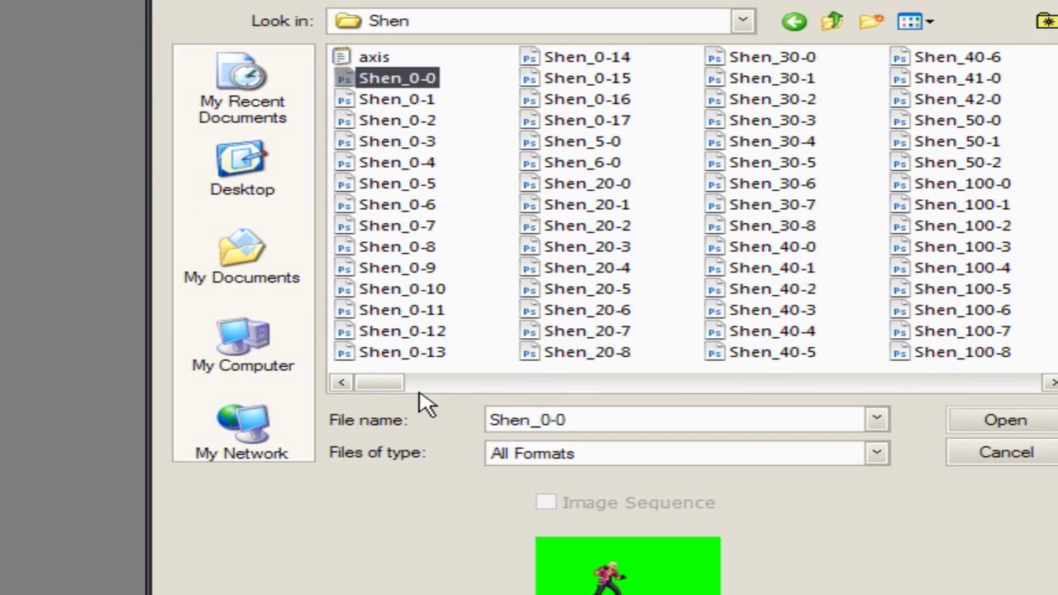
drag(398, 482, 429, 486)
drag(428, 388, 518, 382)
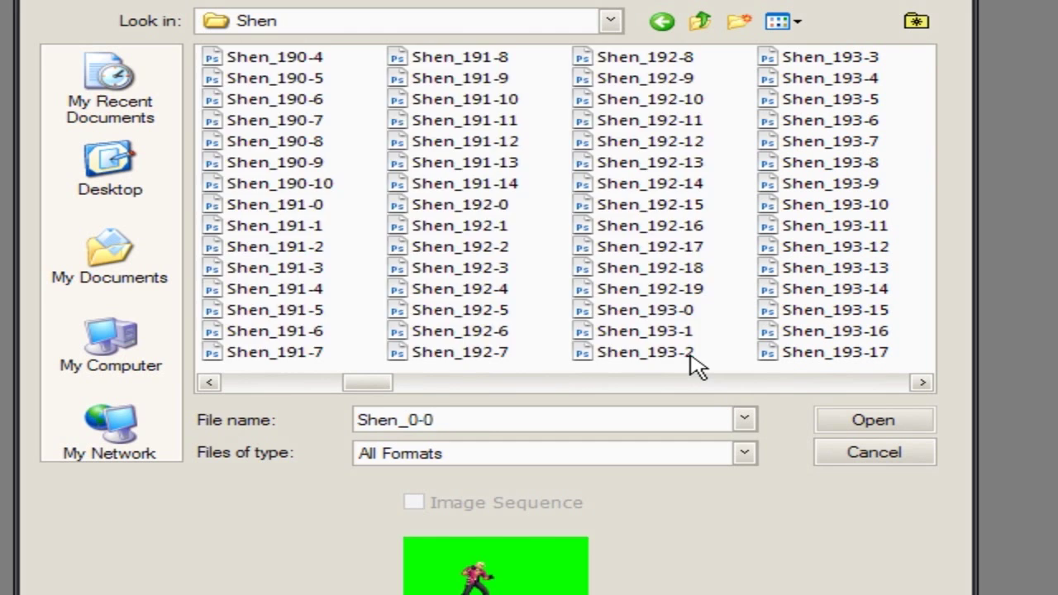
shift+click(821, 353)
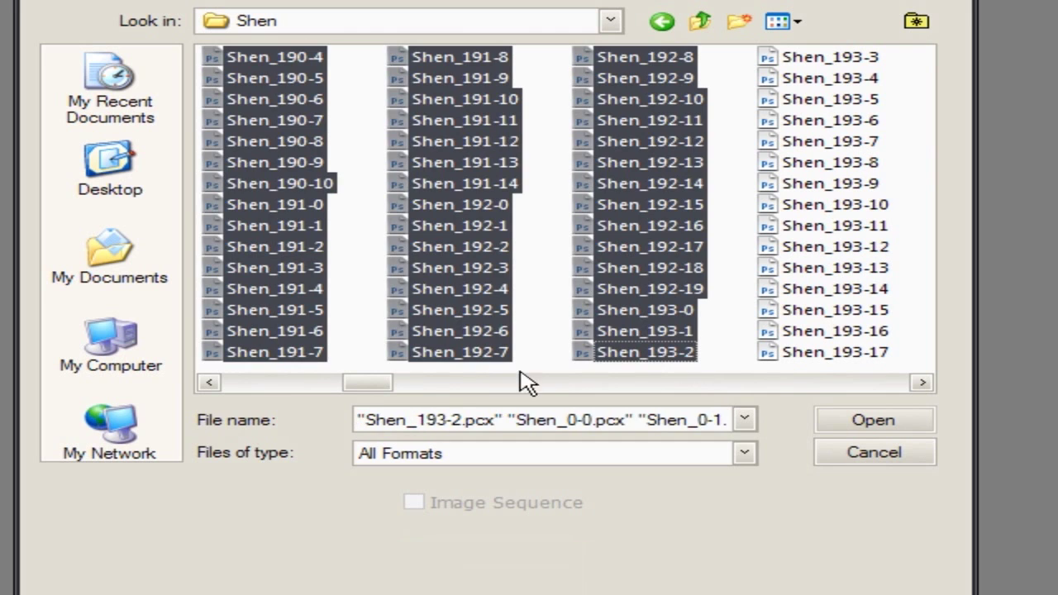
drag(380, 384, 312, 388)
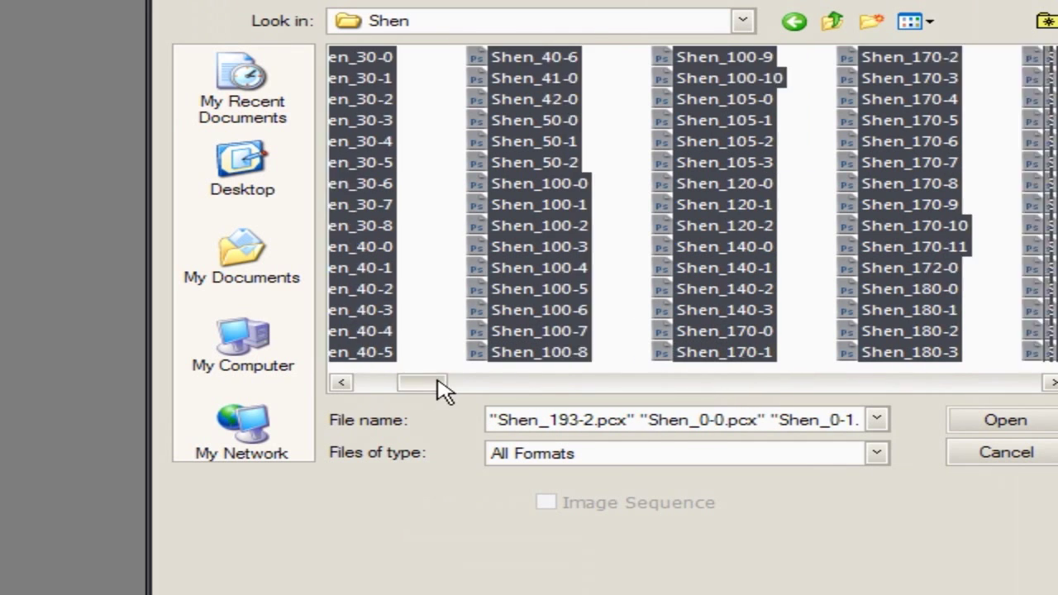
drag(438, 388, 538, 389)
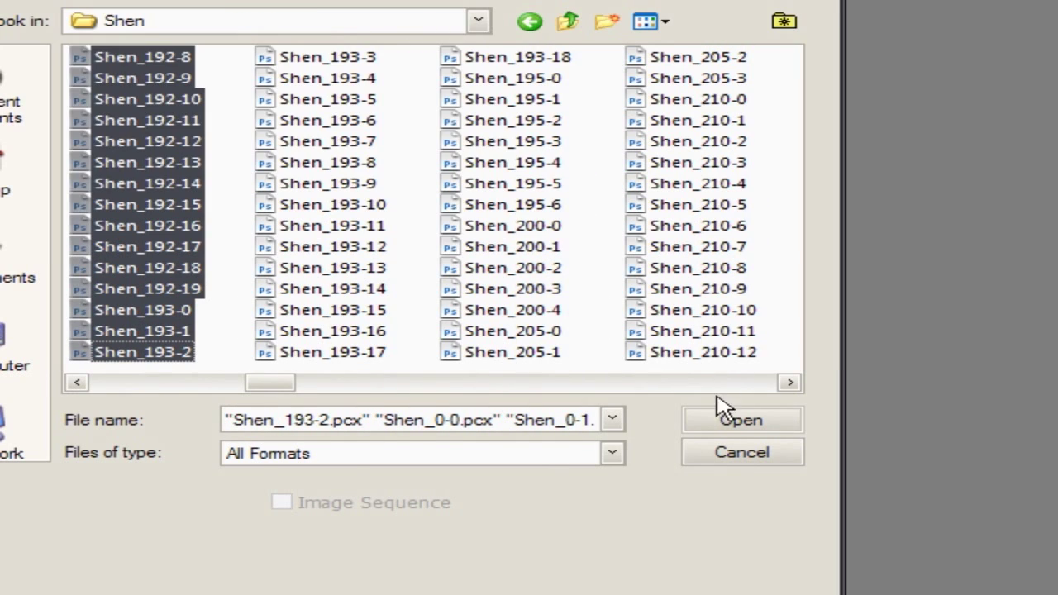
click(729, 420)
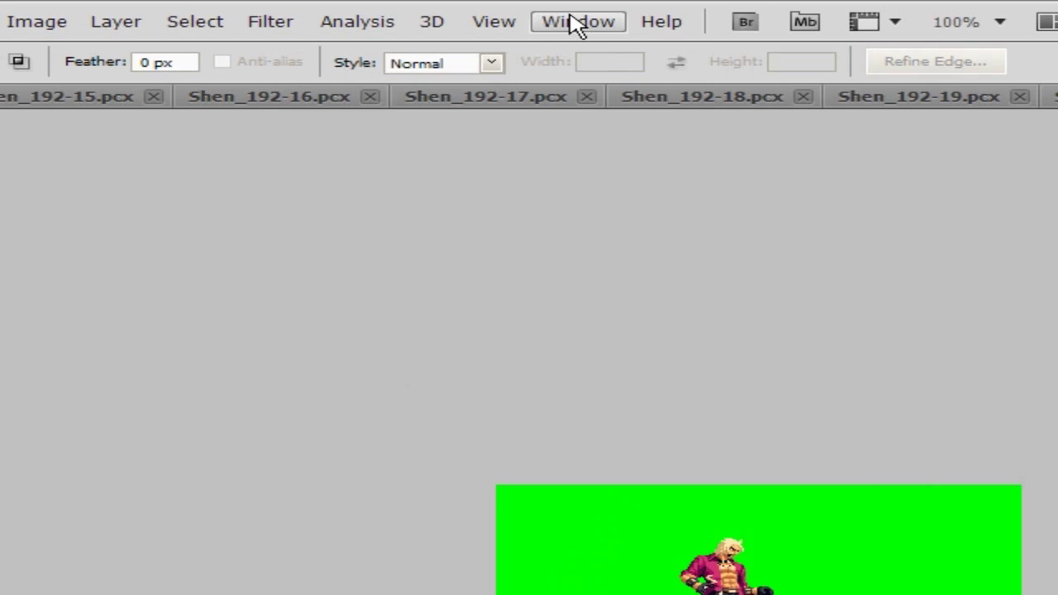
Create a new action named Shen in the Default Actions set and start recording it
click(576, 22)
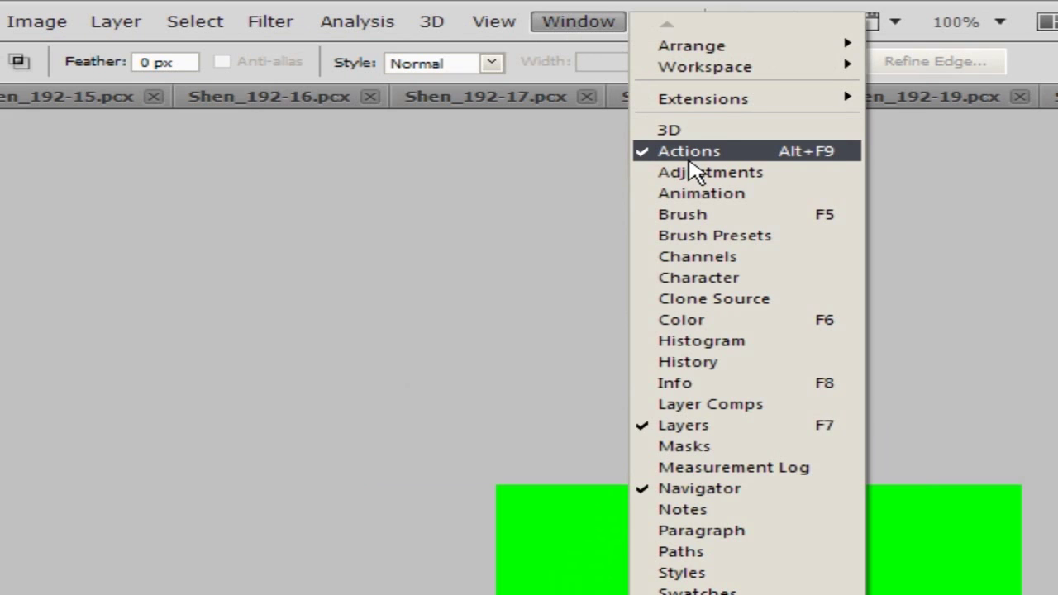
click(561, 23)
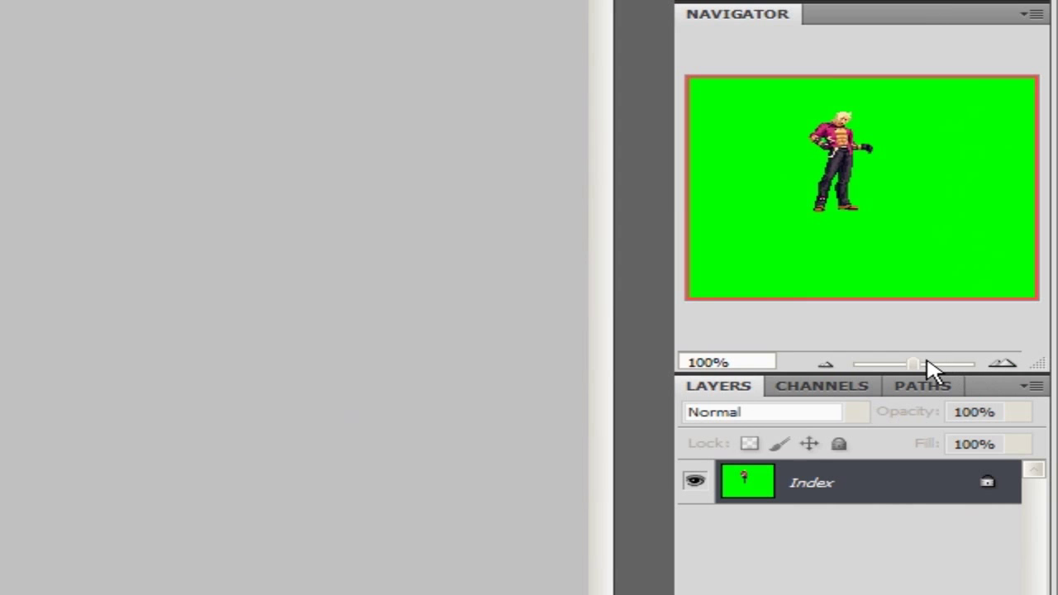
drag(927, 363, 930, 364)
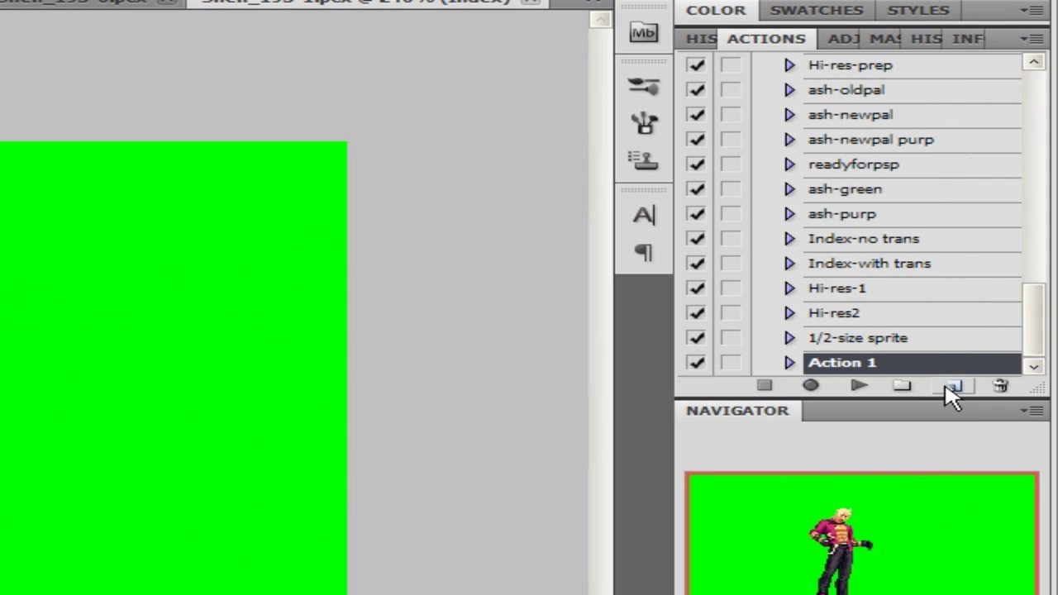
click(952, 387)
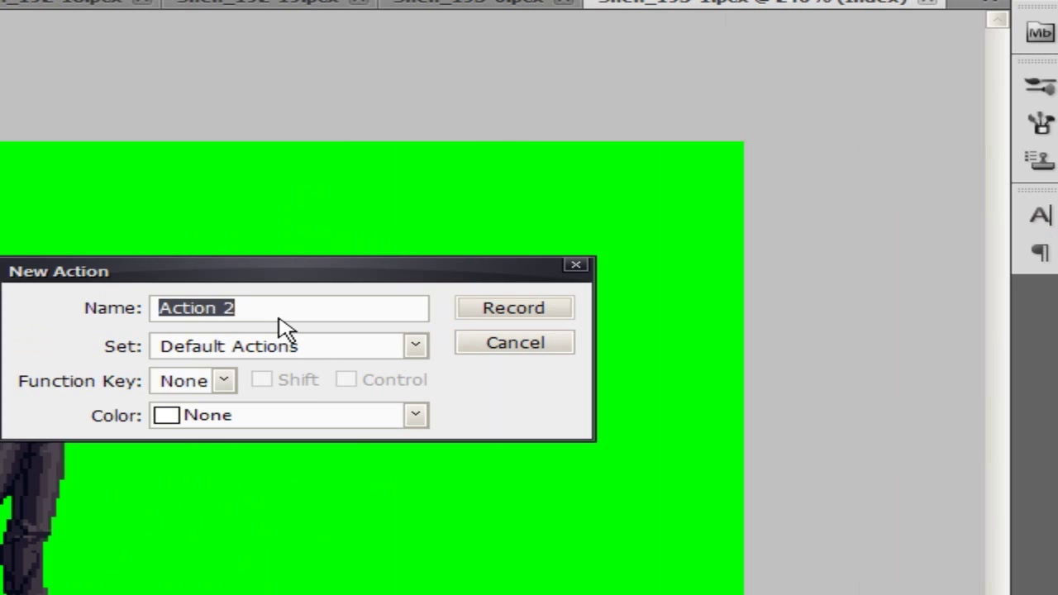
text(Shen)
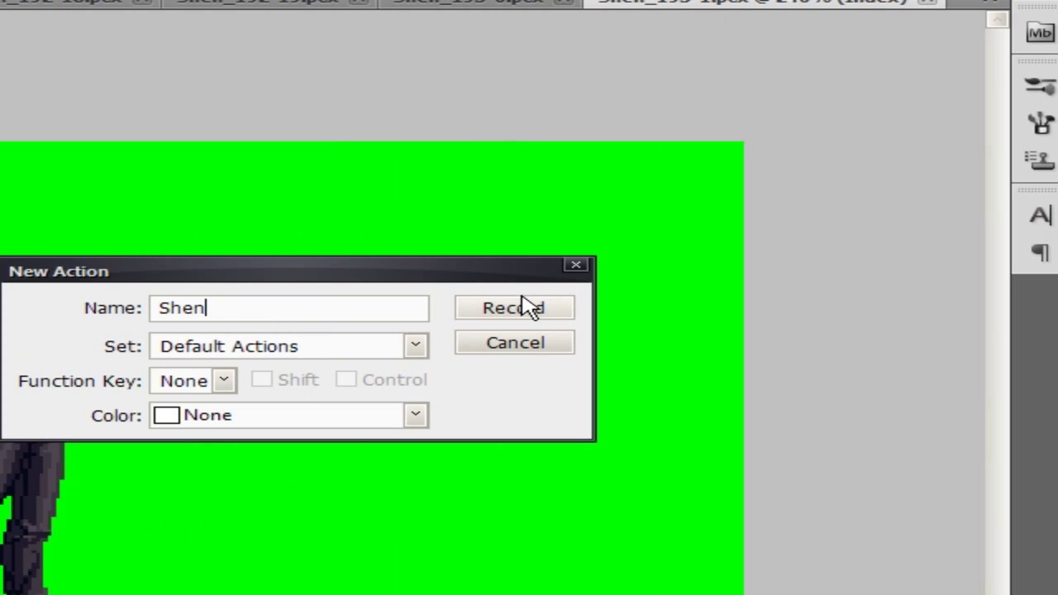
click(524, 307)
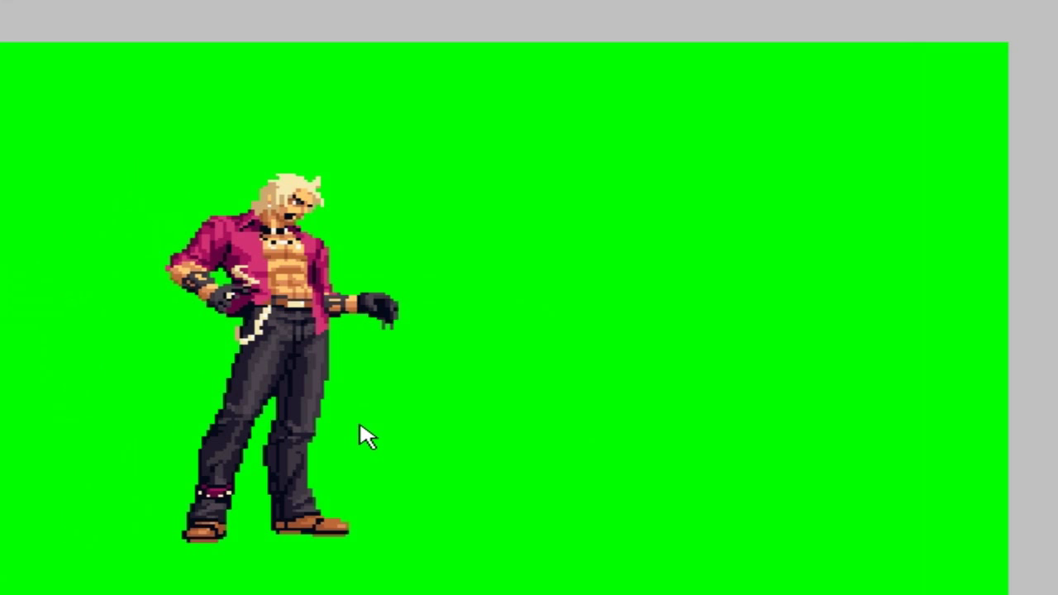
Resize the sprite image to a resolution of 300 pixels/inch while setting its pixel width and height to 100 percent
key(ctrl+alt+i)
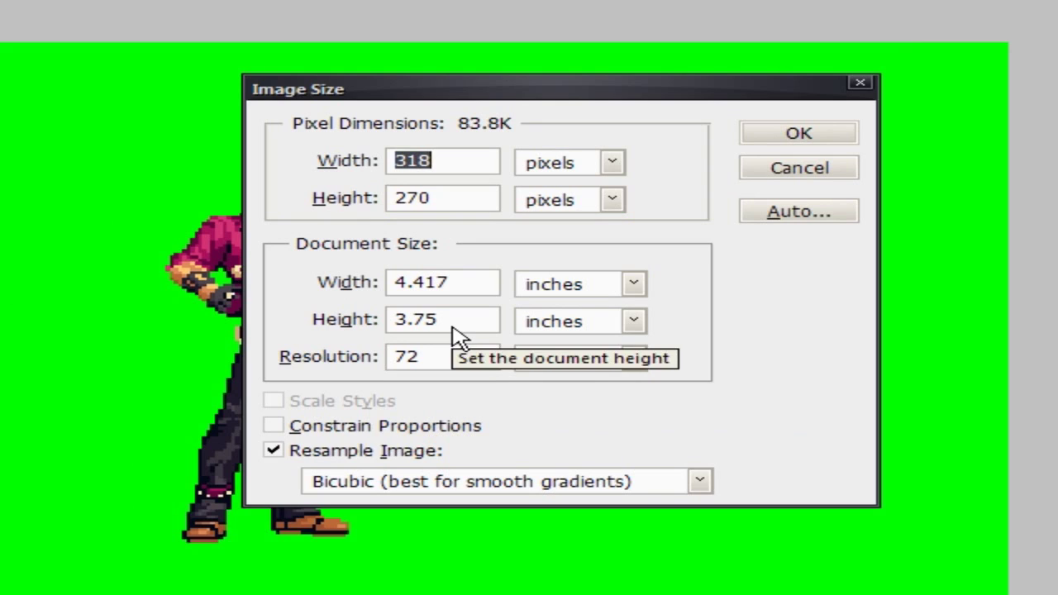
double_click(449, 358)
text(300)
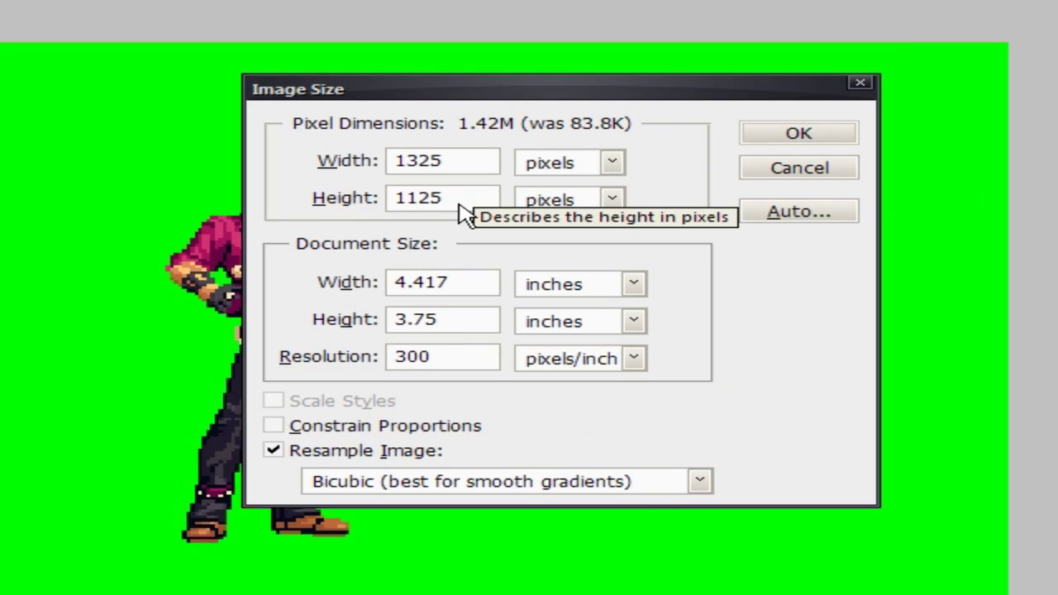
click(559, 201)
click(569, 225)
click(340, 165)
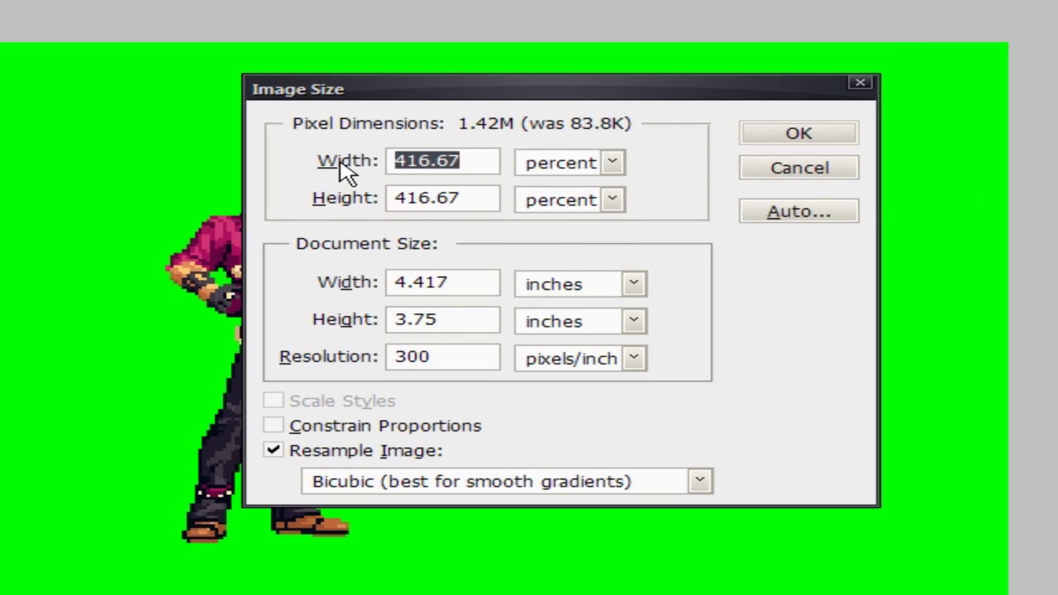
text(100)
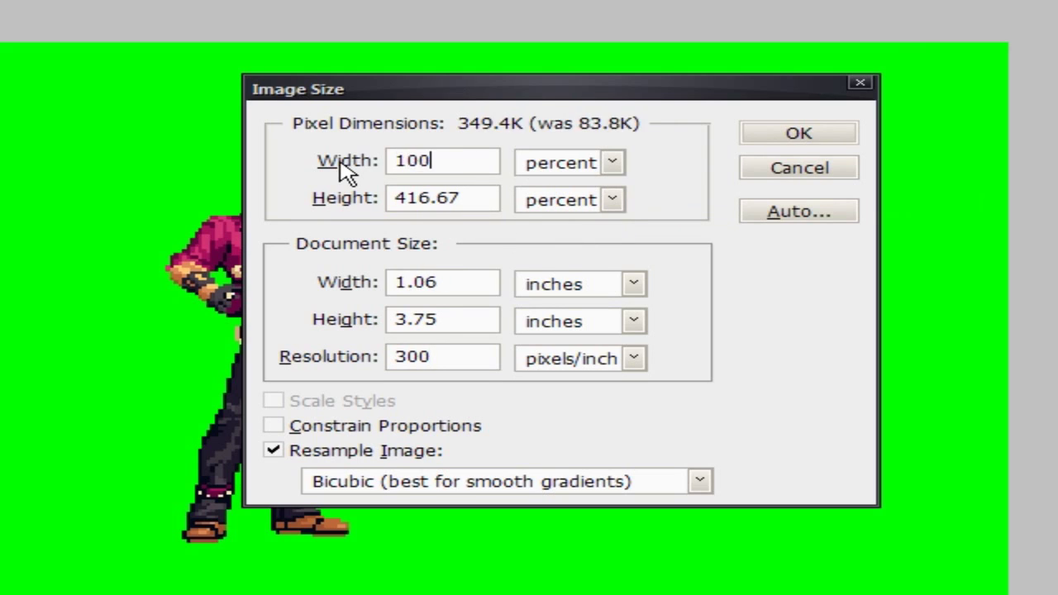
click(345, 199)
text(100)
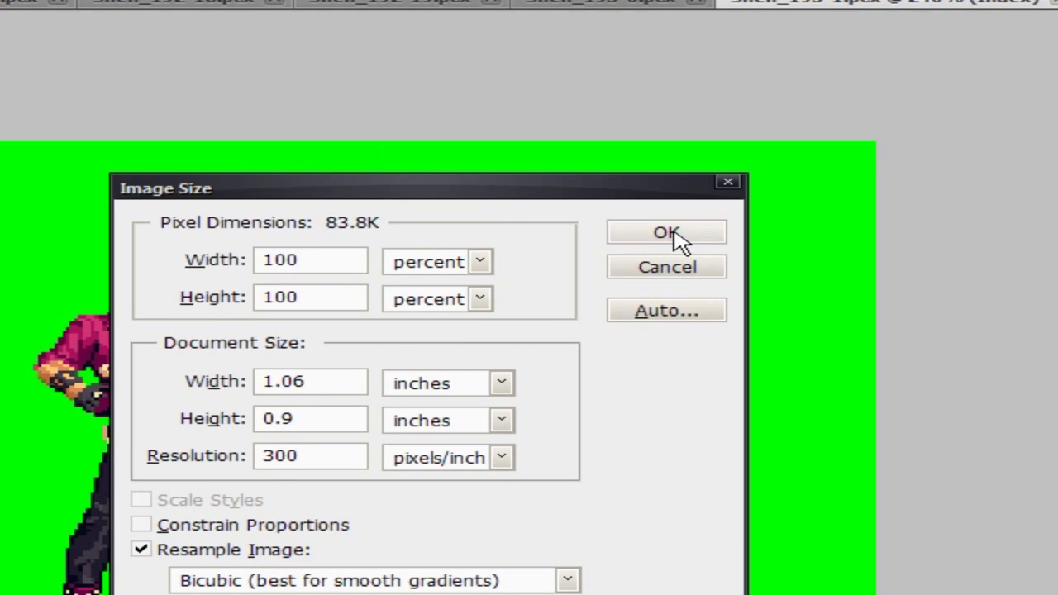
click(932, 233)
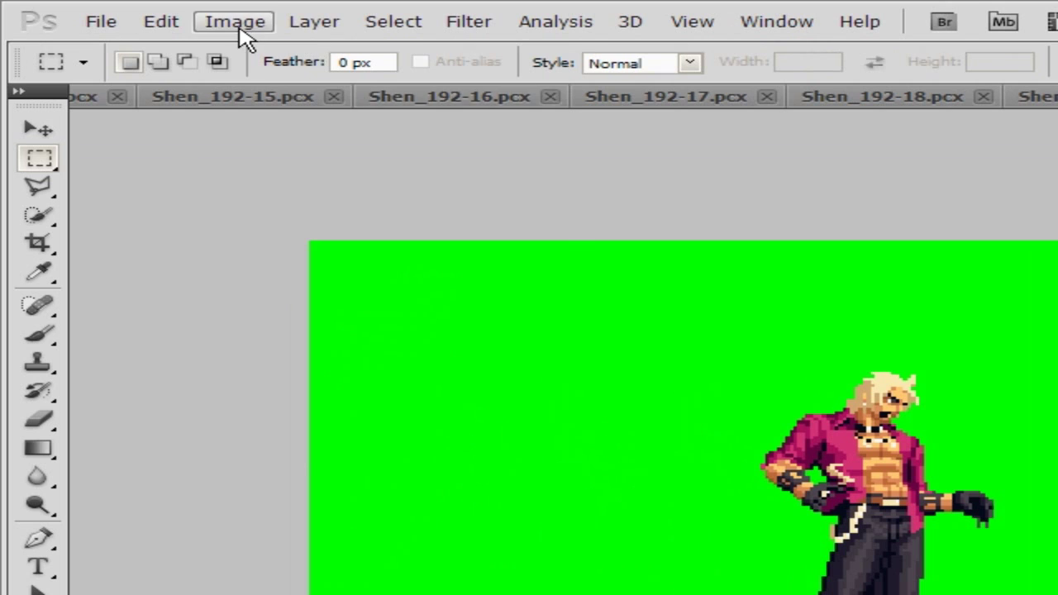
Make the green background entry of the color table transparent and convert the image to RGB Color mode
click(241, 25)
mouse_move(506, 51)
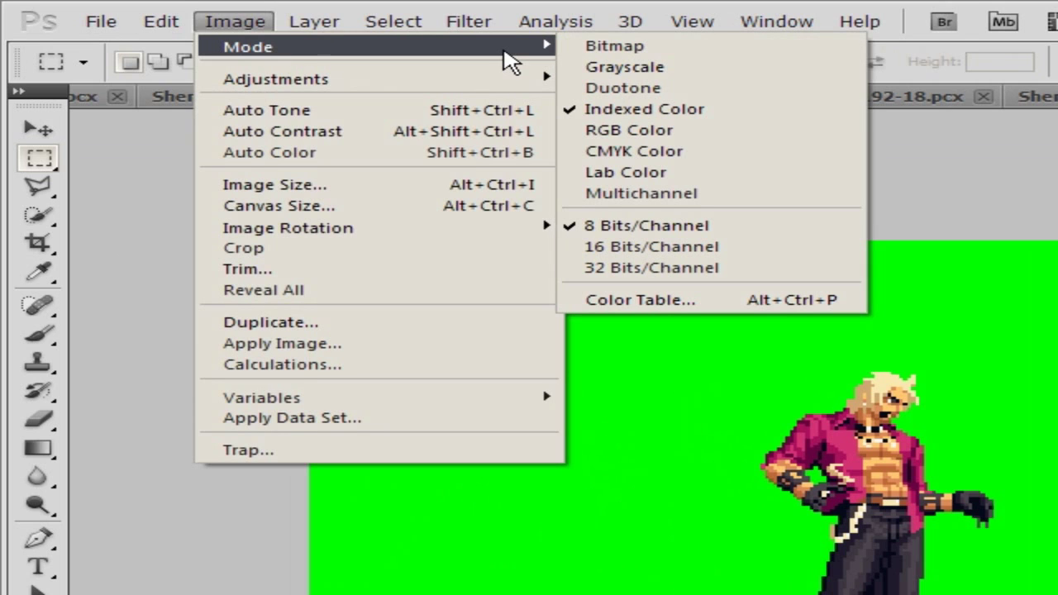
click(730, 302)
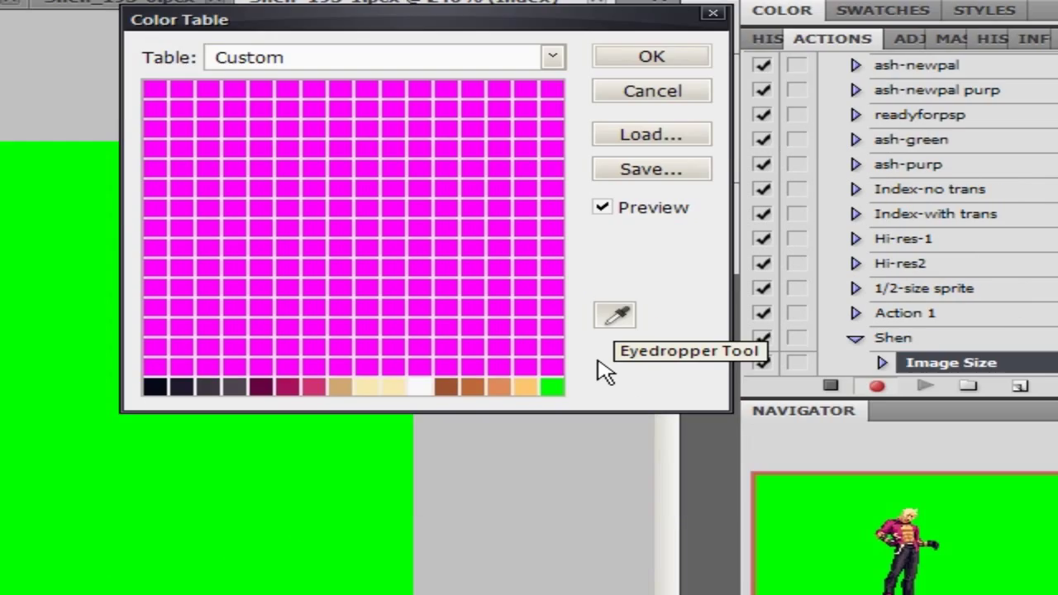
click(553, 387)
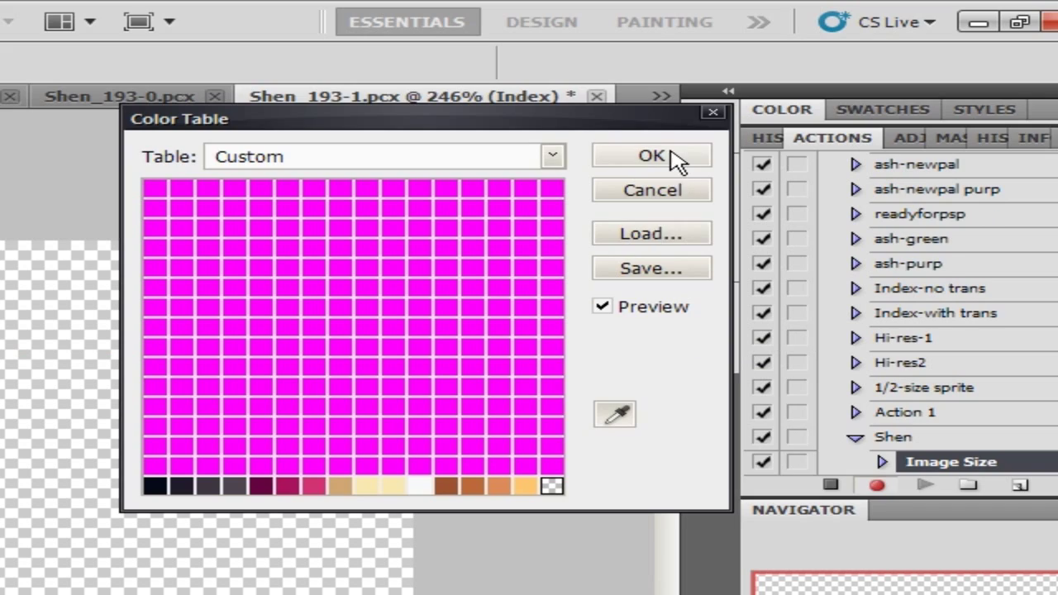
click(651, 156)
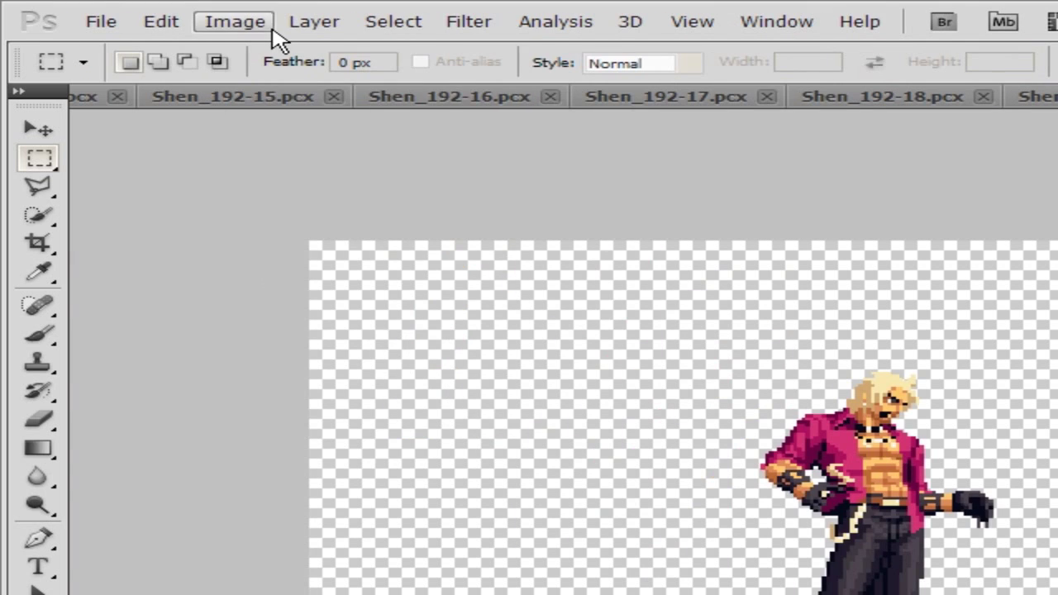
click(252, 22)
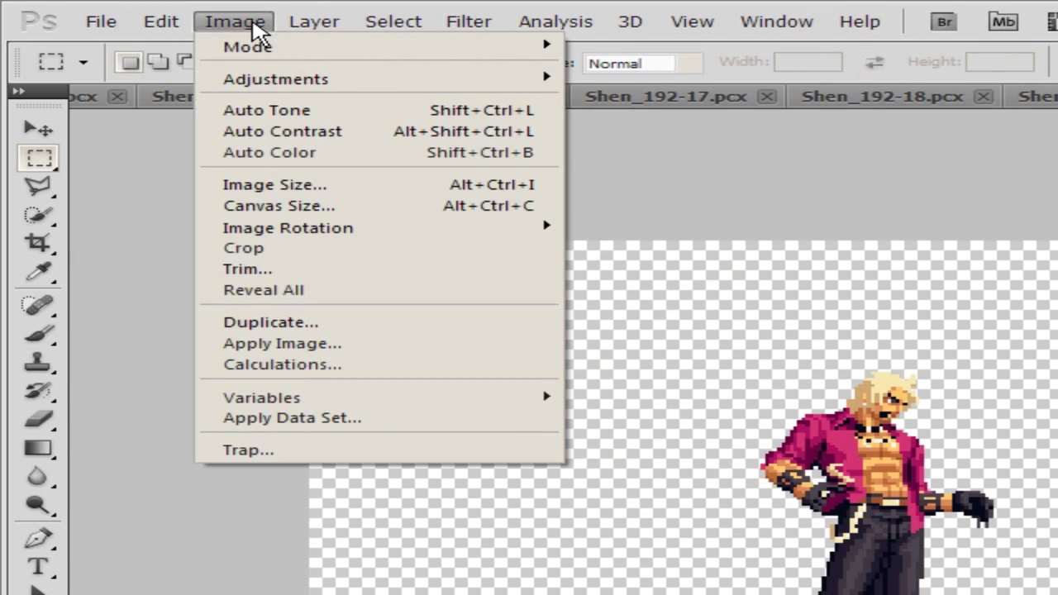
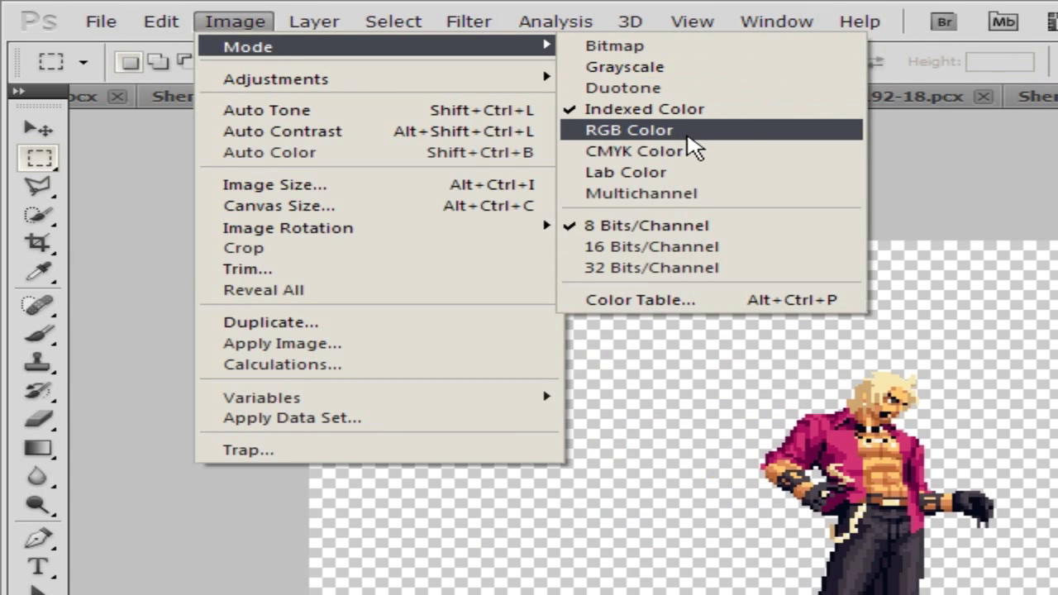
click(687, 137)
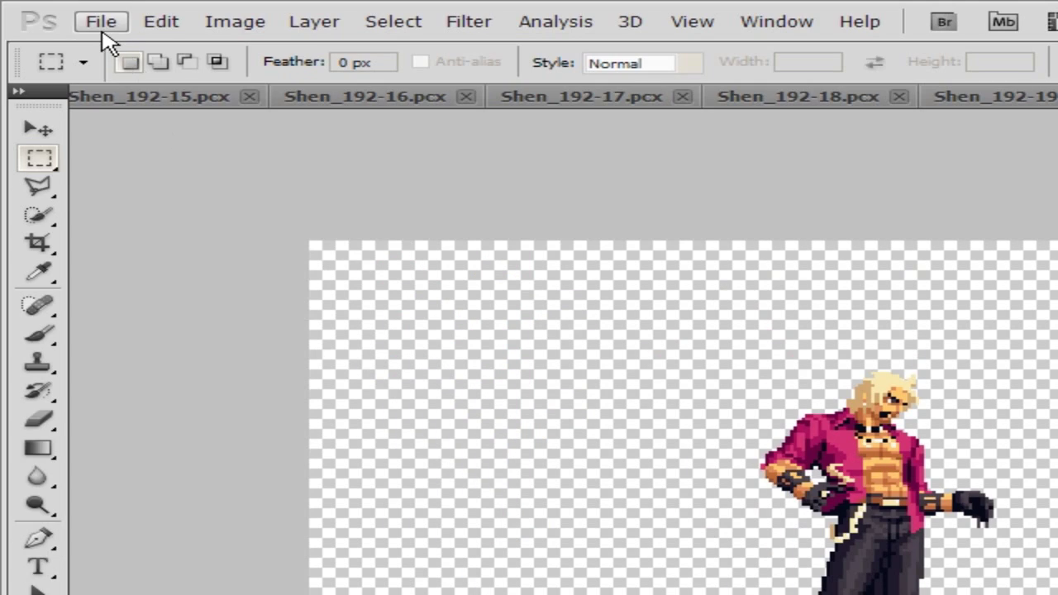
Start an Alien Skin Blow Up enlargement of the transparent sprite and set its resolution to 600 pixels/inch
click(101, 22)
mouse_move(403, 549)
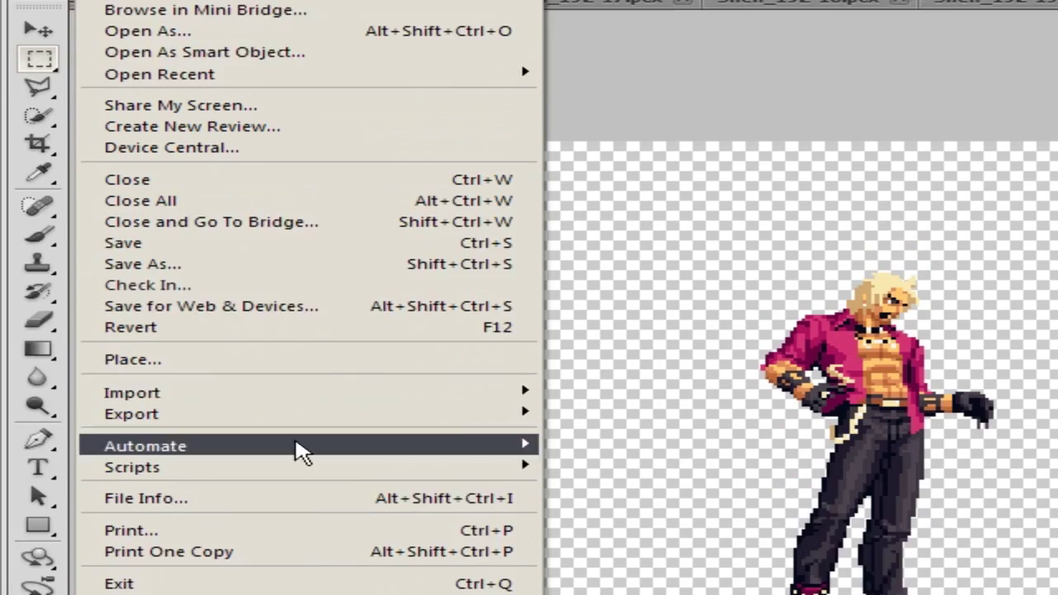
mouse_move(314, 450)
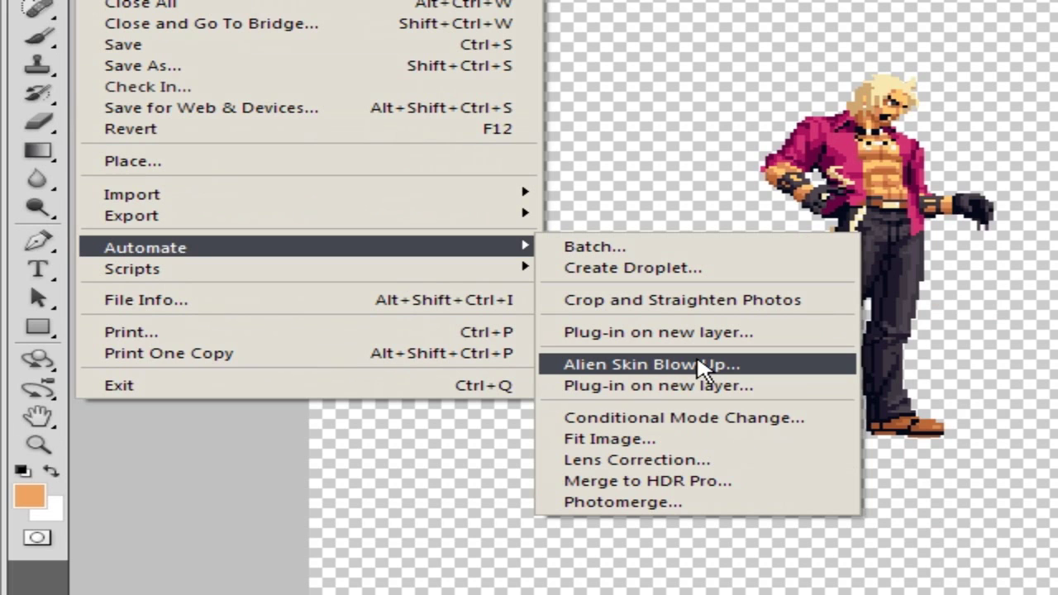
click(701, 365)
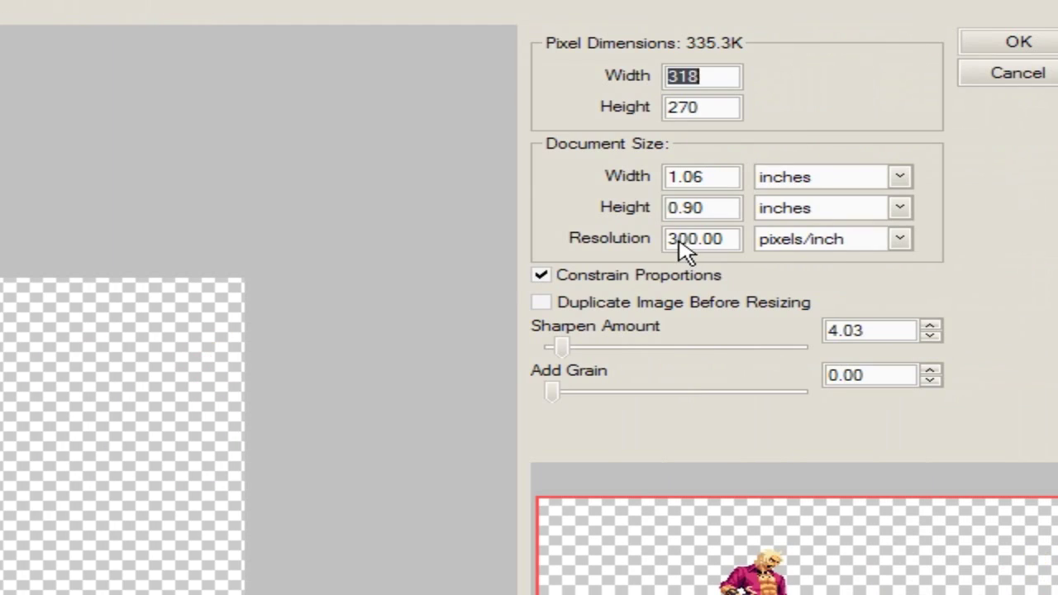
click(665, 239)
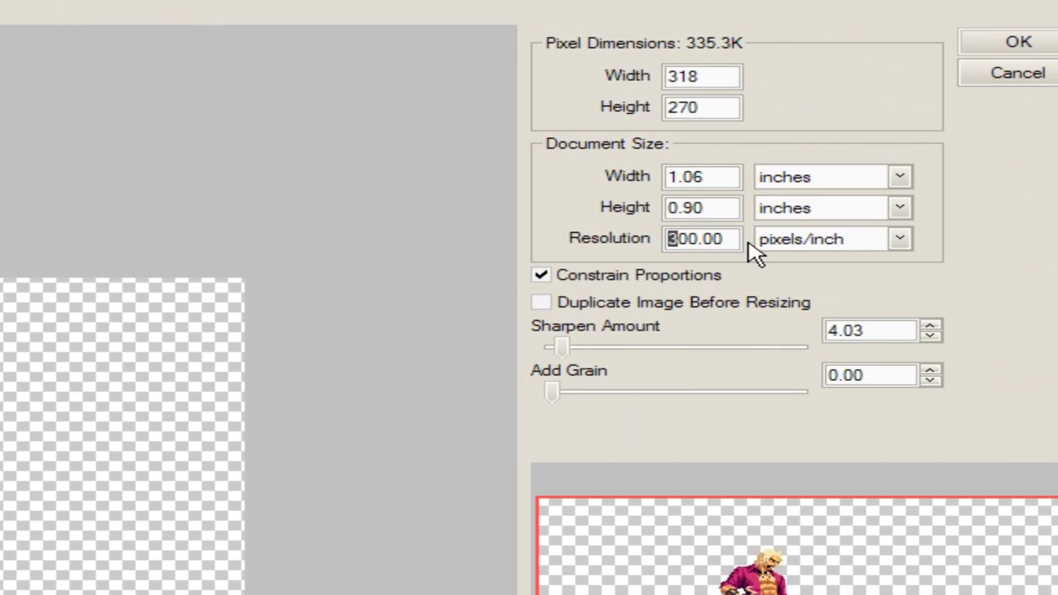
text(6)
click(727, 215)
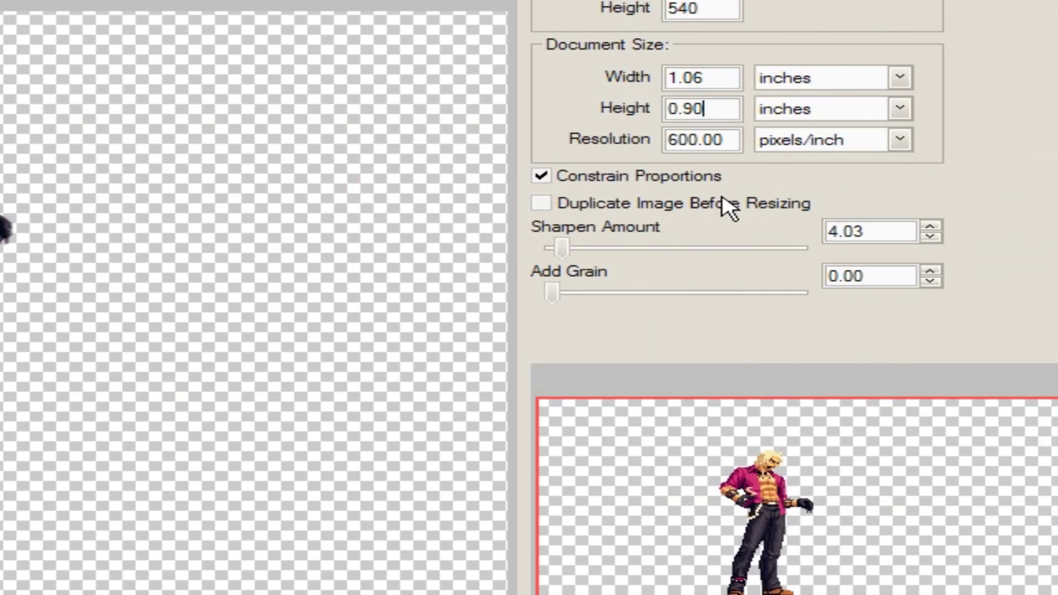
Set the sharpen amount to 0, switch the document size units to percent, and apply the Blow Up enlargement
drag(560, 248, 465, 264)
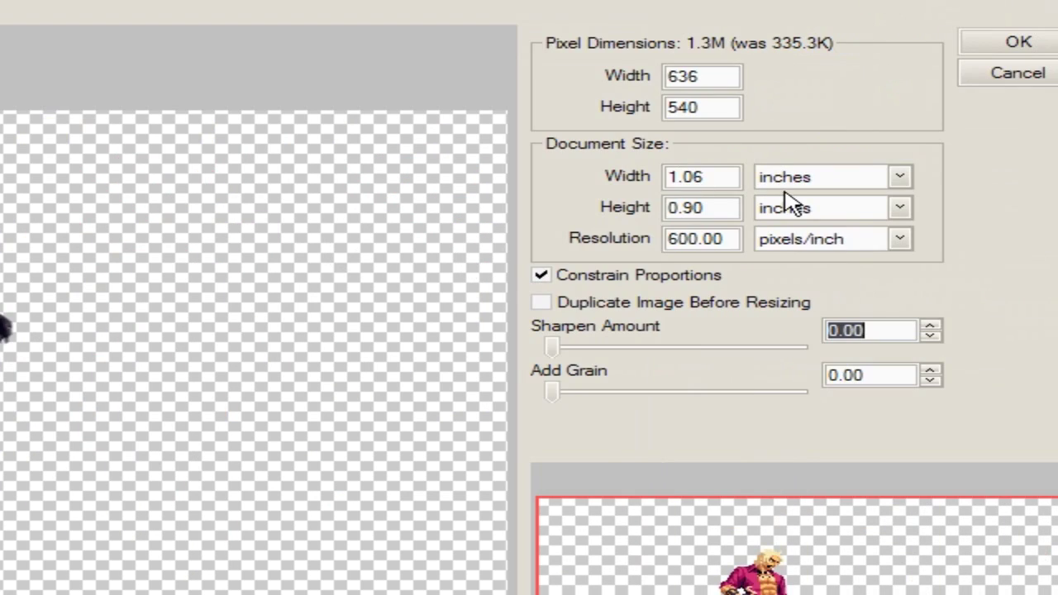
click(1039, 108)
click(673, 232)
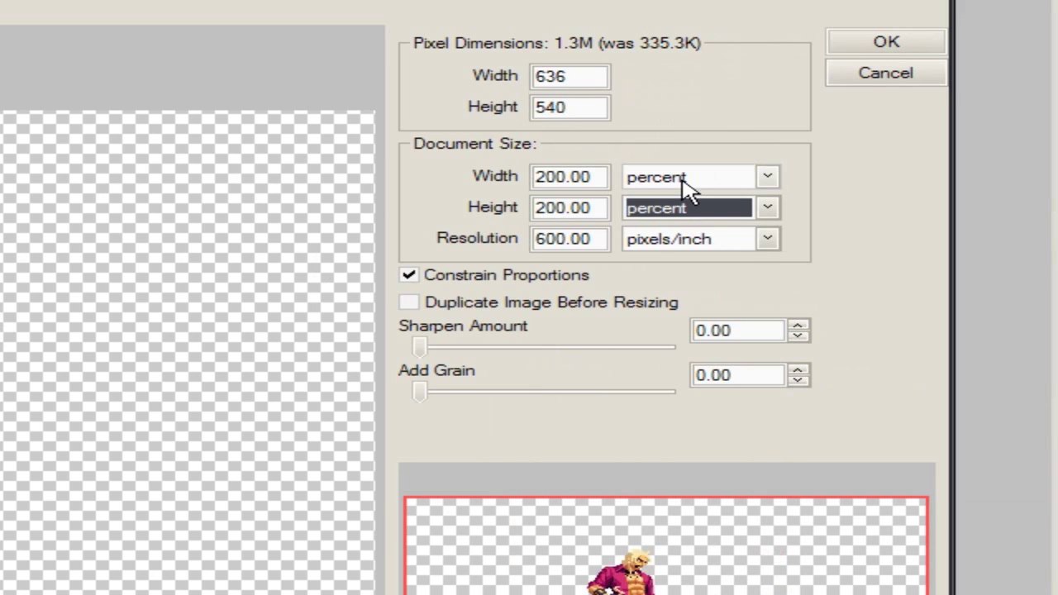
click(690, 239)
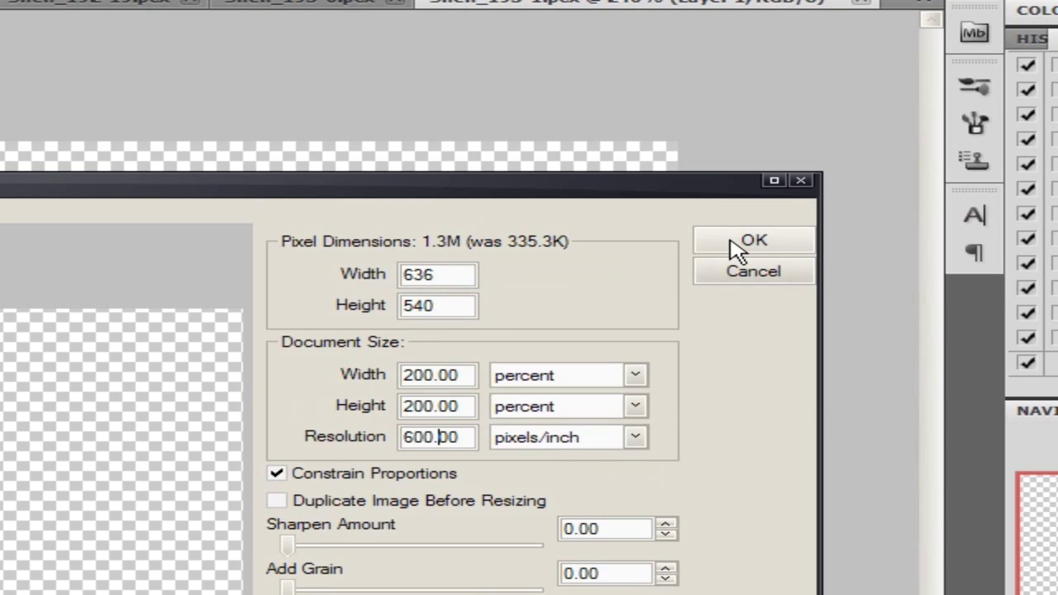
click(738, 247)
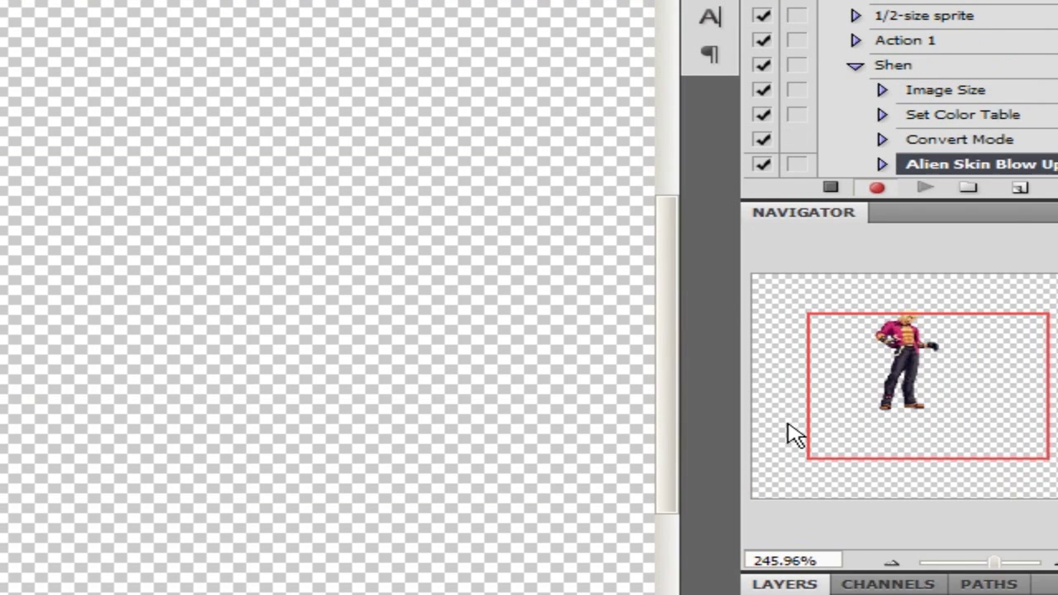
Convert the enlarged sprite to Indexed Color with a Local (Selective) palette of 256 colors and transparency
drag(1057, 594, 1057, 594)
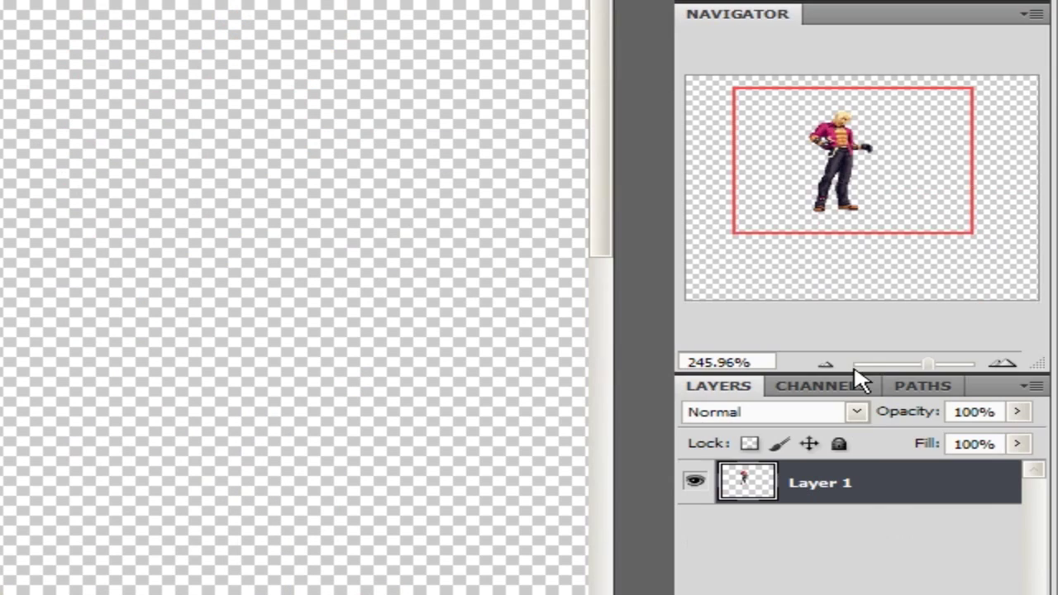
drag(947, 364, 916, 366)
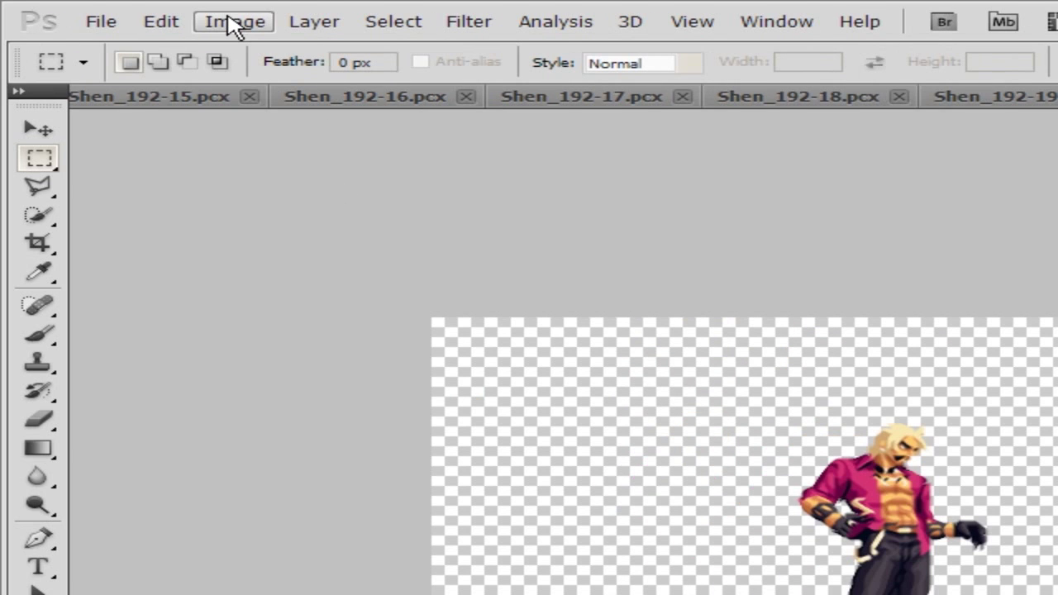
click(234, 22)
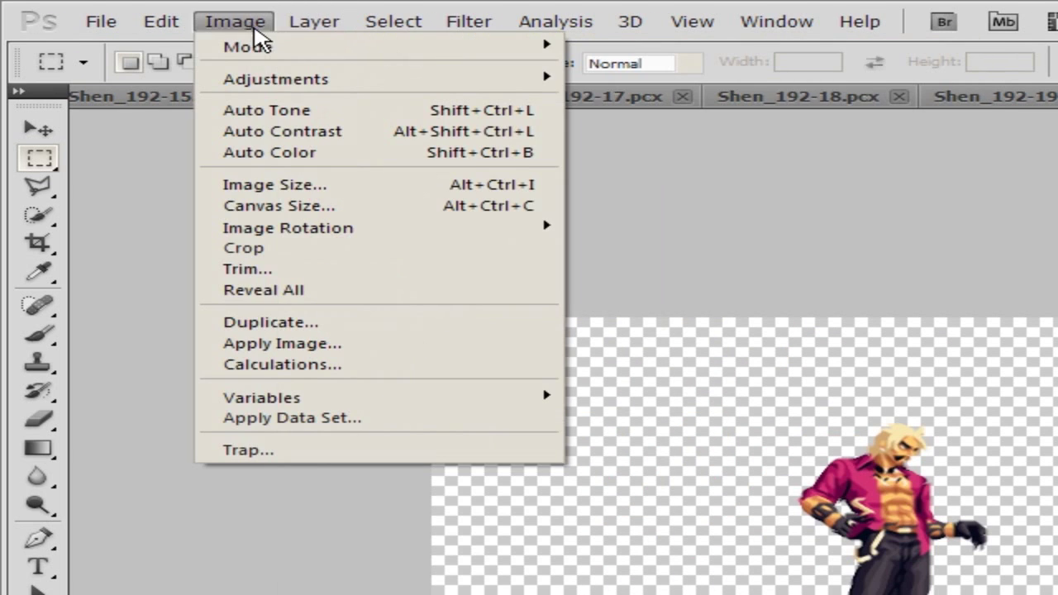
mouse_move(295, 52)
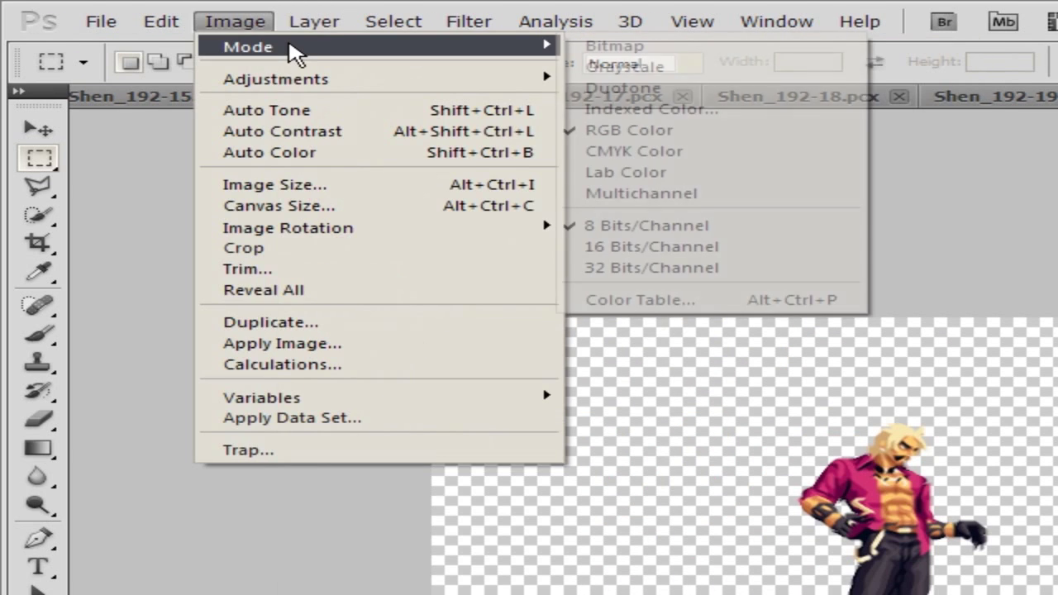
click(754, 113)
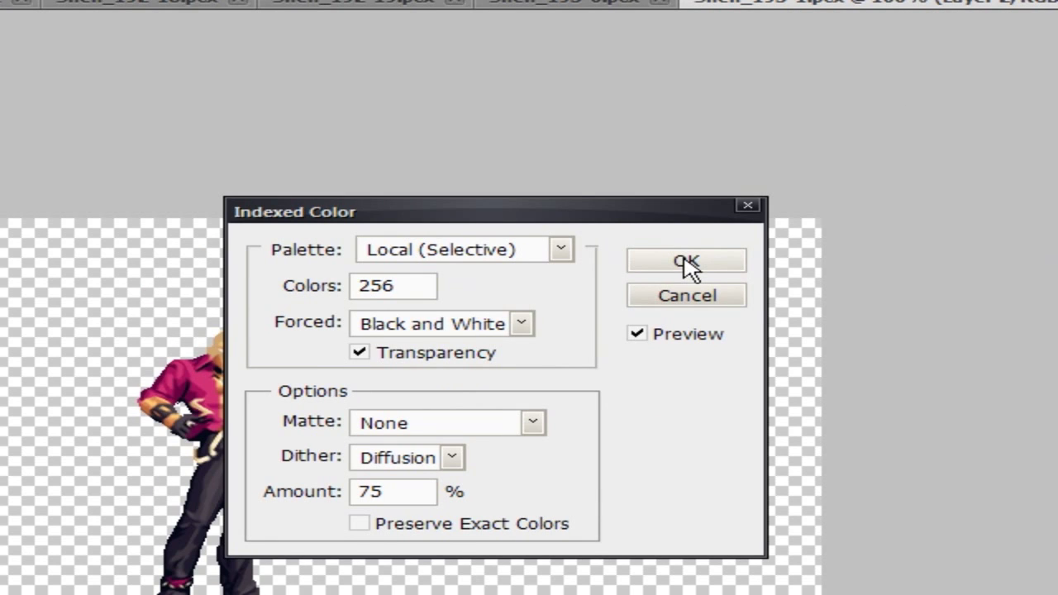
click(688, 262)
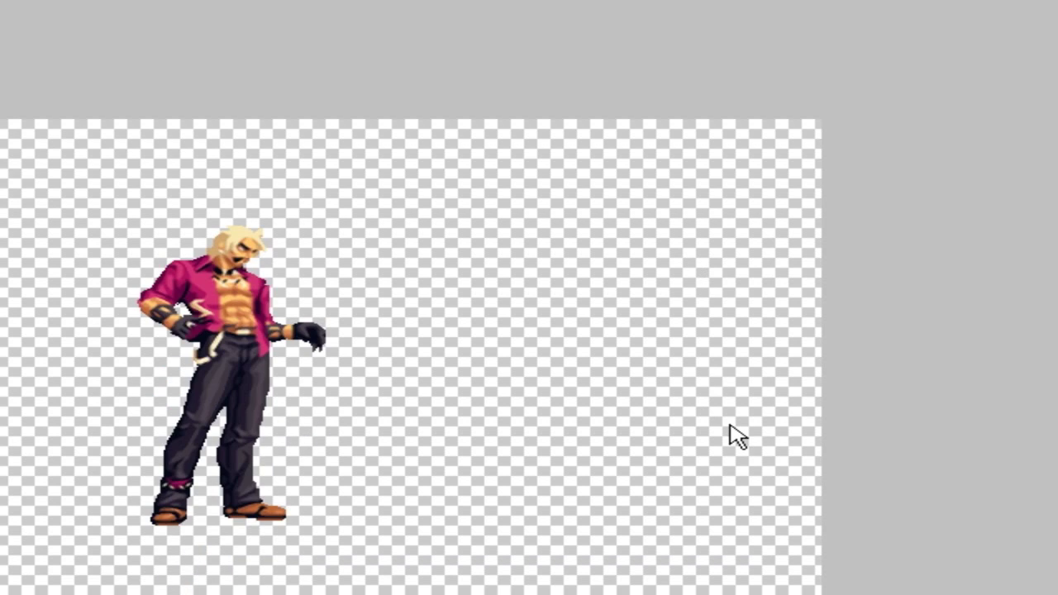
Save the sprite in PCX format as Shen_193-1.pcx in the Shen folder, replacing the existing file
key(ctrl+shift+s)
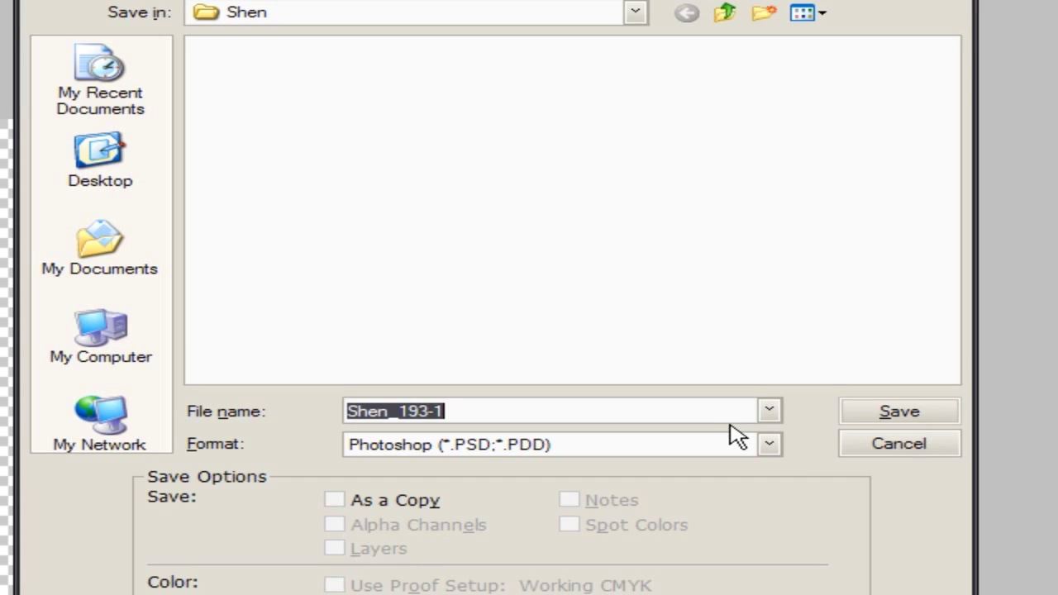
click(682, 348)
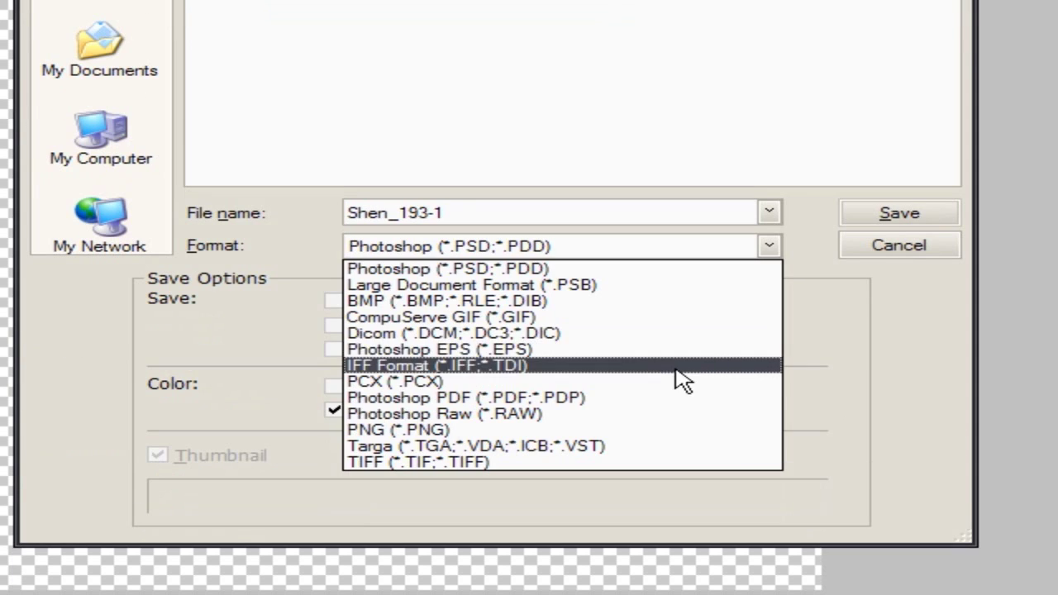
click(680, 481)
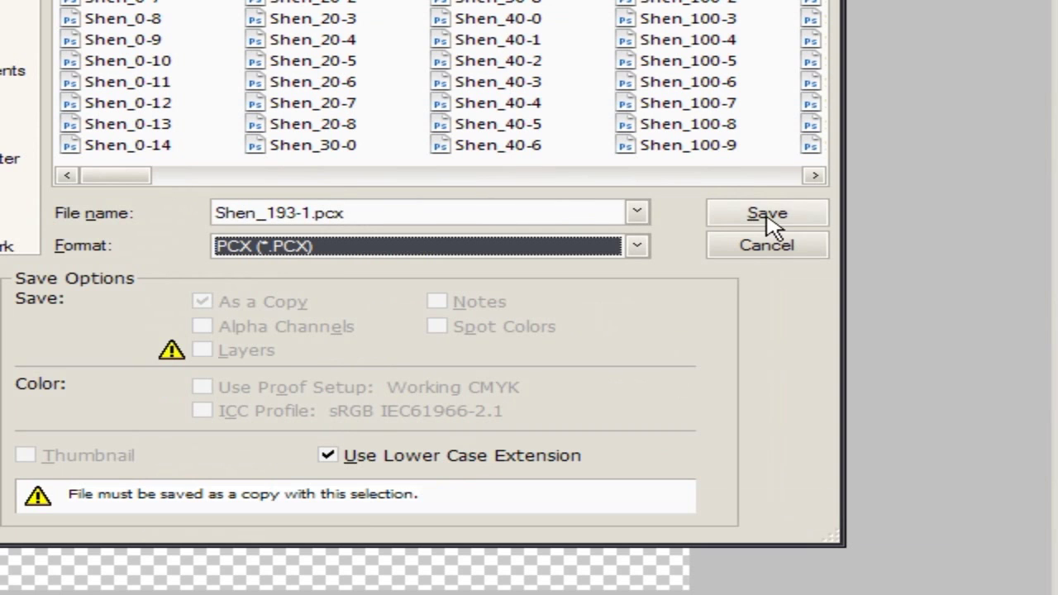
click(769, 216)
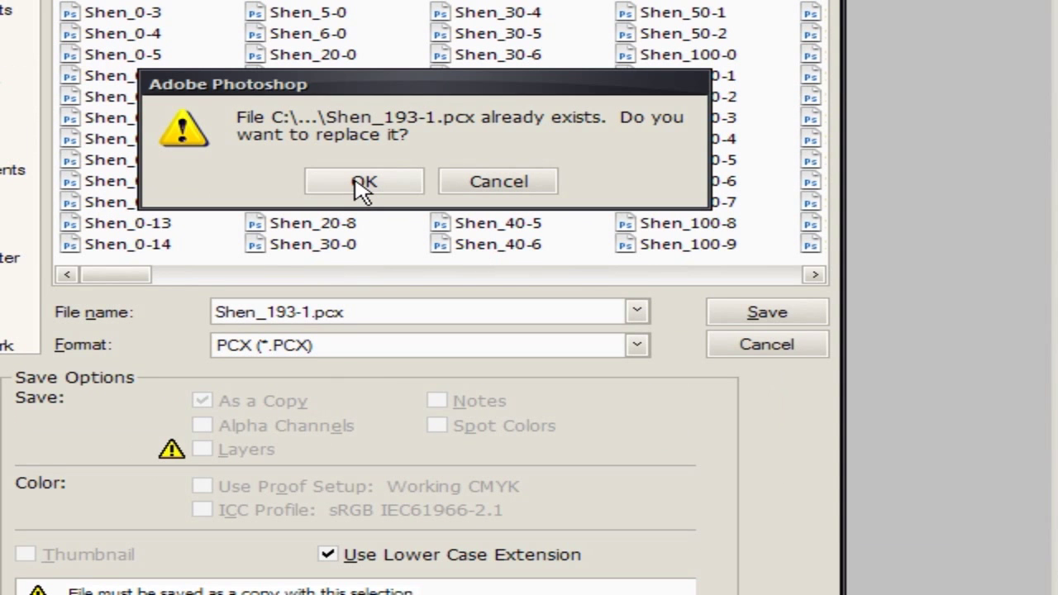
click(363, 184)
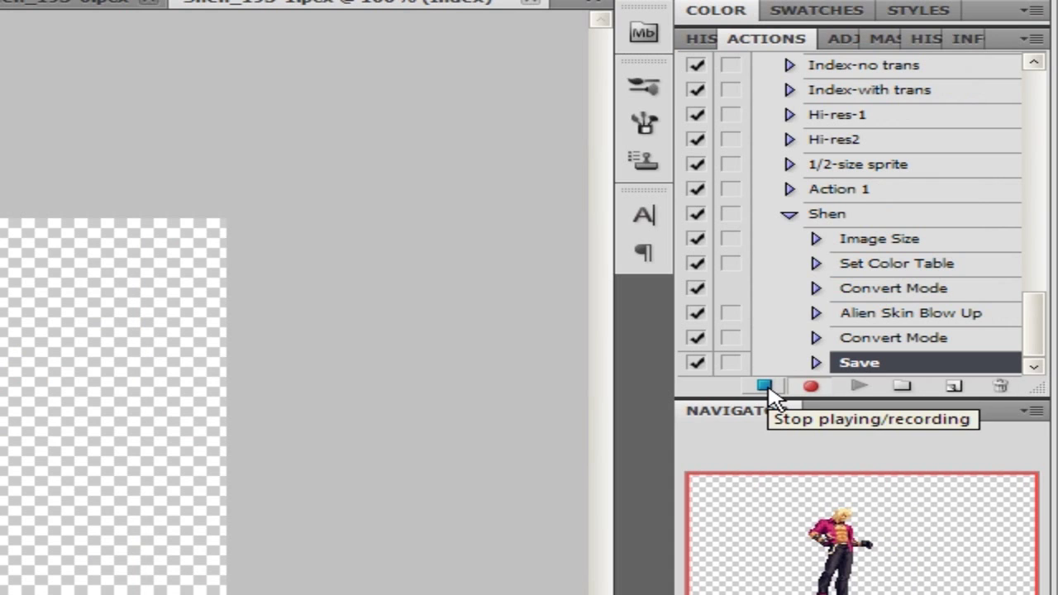
Stop recording the Shen action and close Shen_193-1.pcx without saving changes
click(765, 387)
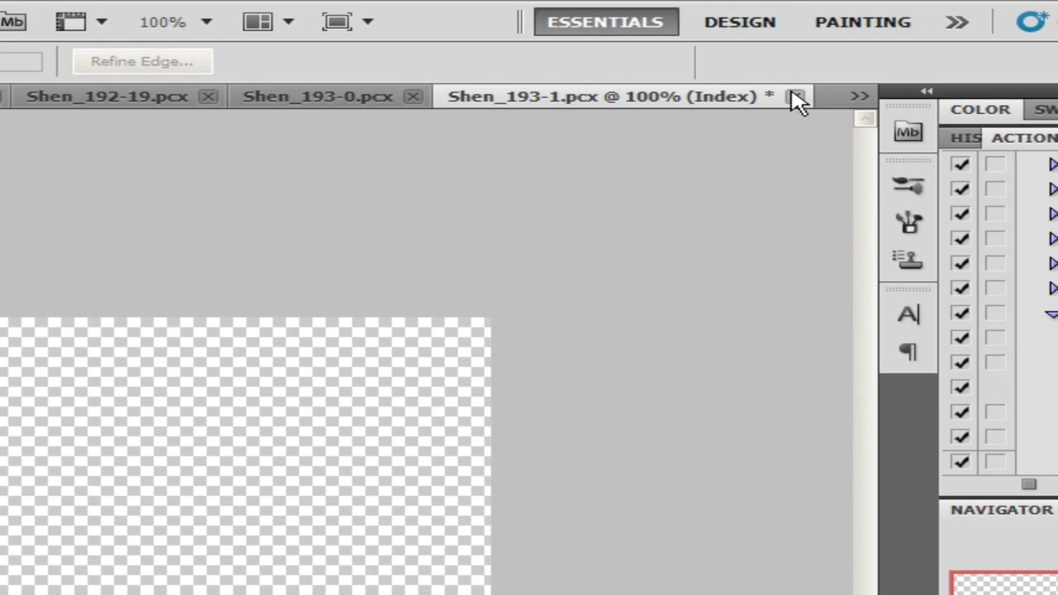
click(795, 97)
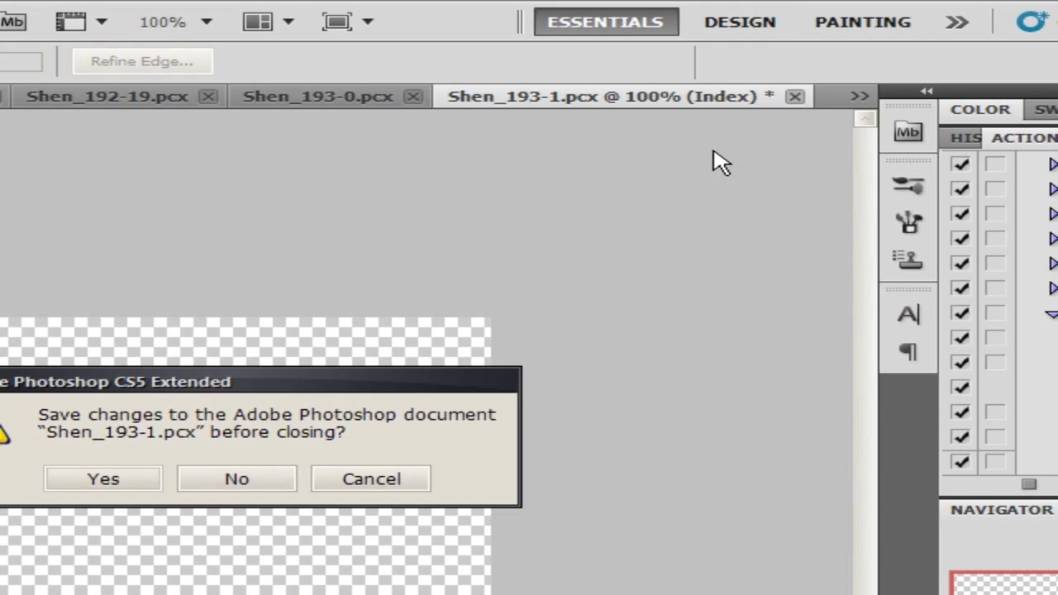
click(236, 479)
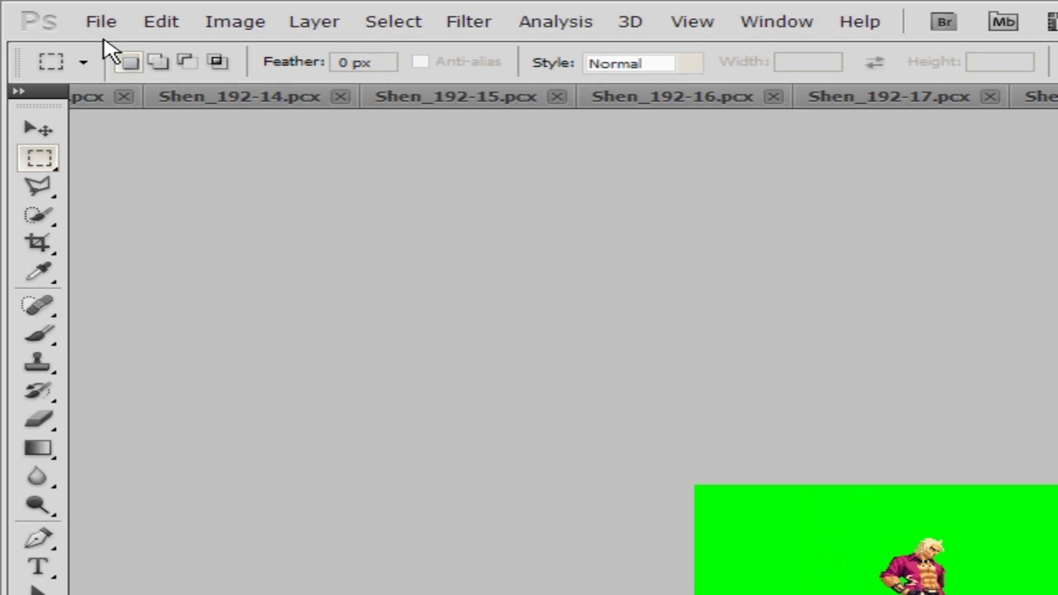
Run a batch of the Shen action from Default Actions on the opened files, with Save and Close as destination and Save As commands overridden
click(102, 23)
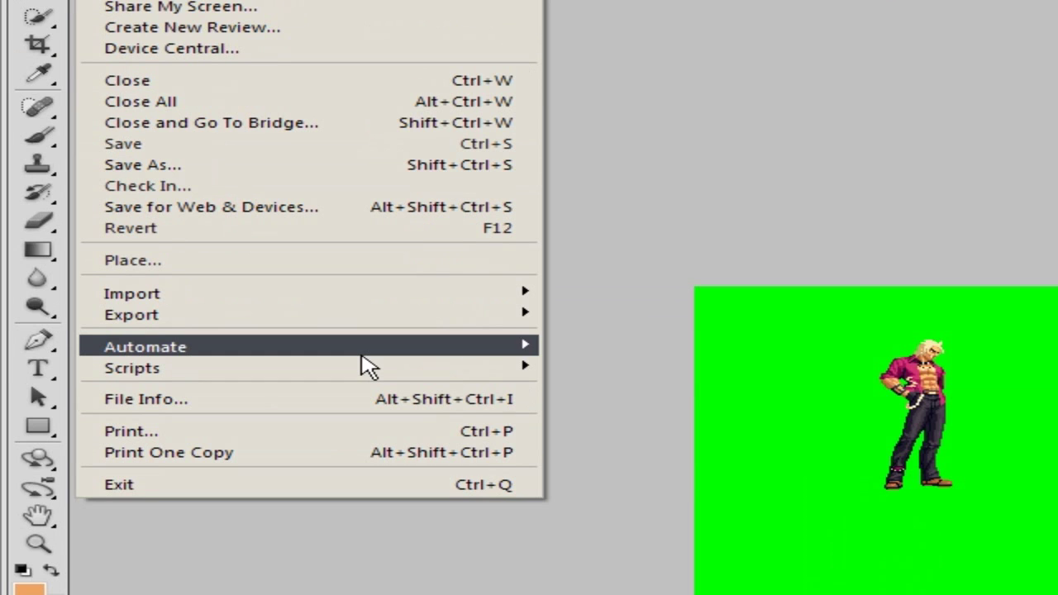
mouse_move(526, 566)
mouse_move(532, 350)
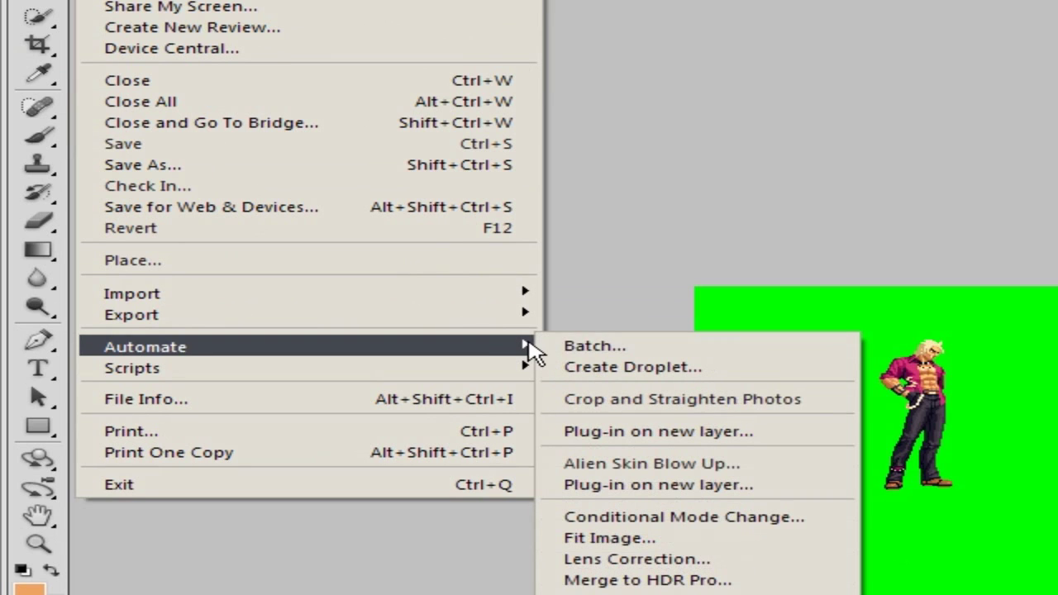
click(570, 351)
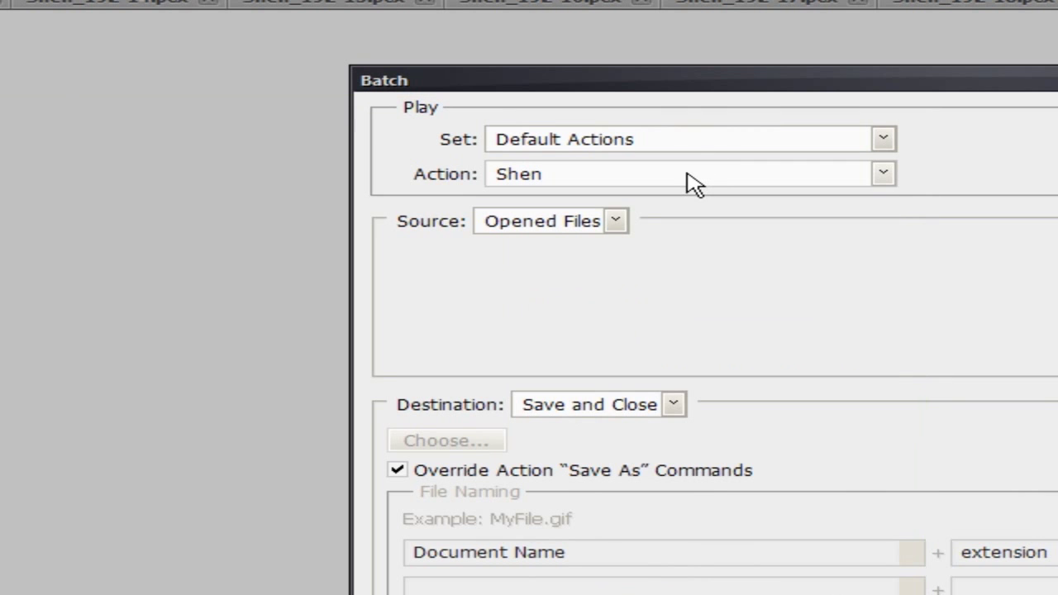
click(692, 184)
click(692, 183)
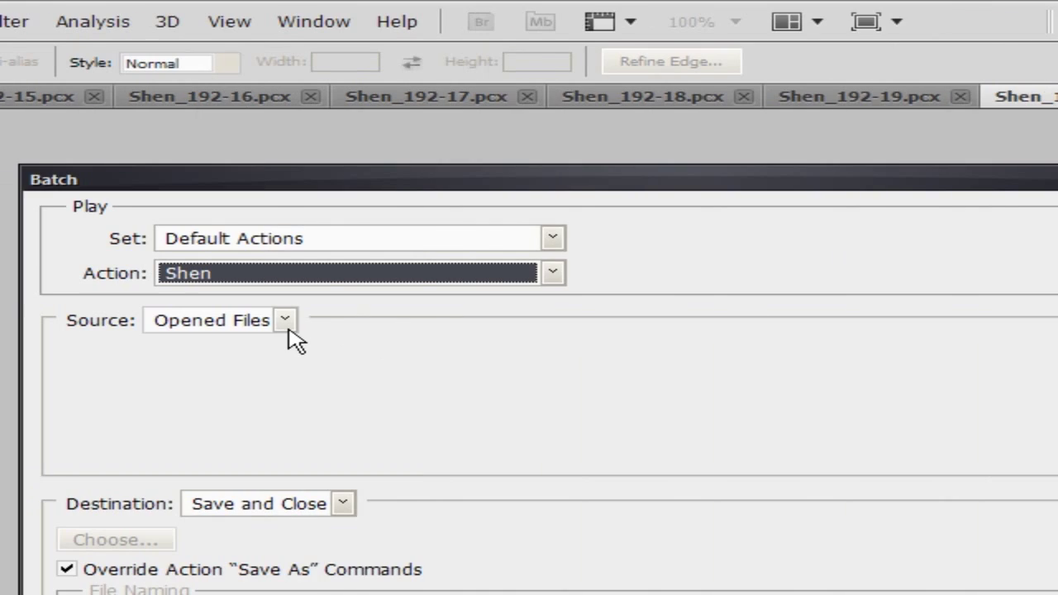
click(285, 322)
click(285, 322)
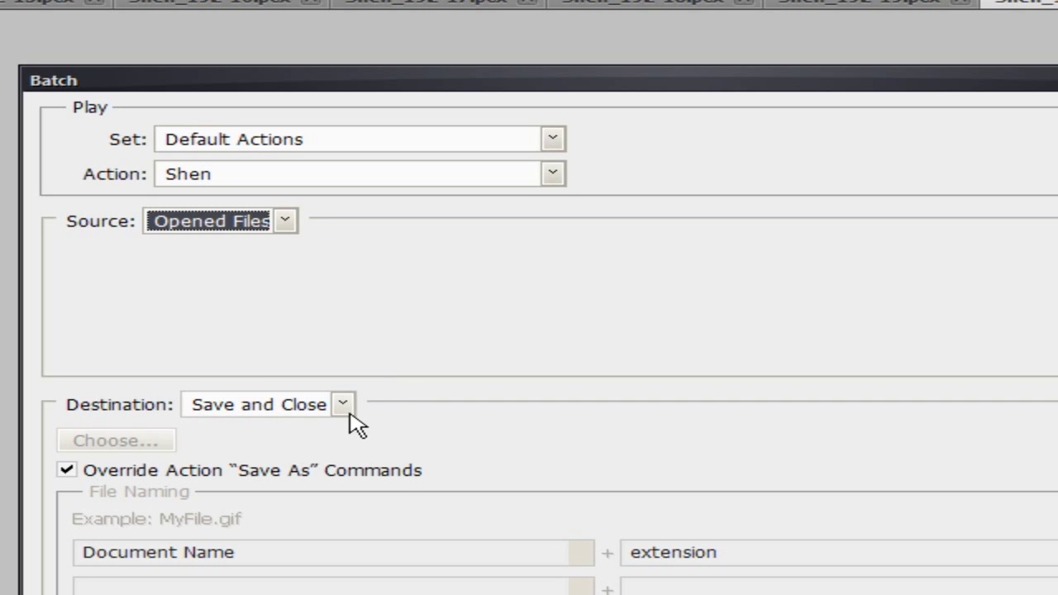
click(348, 413)
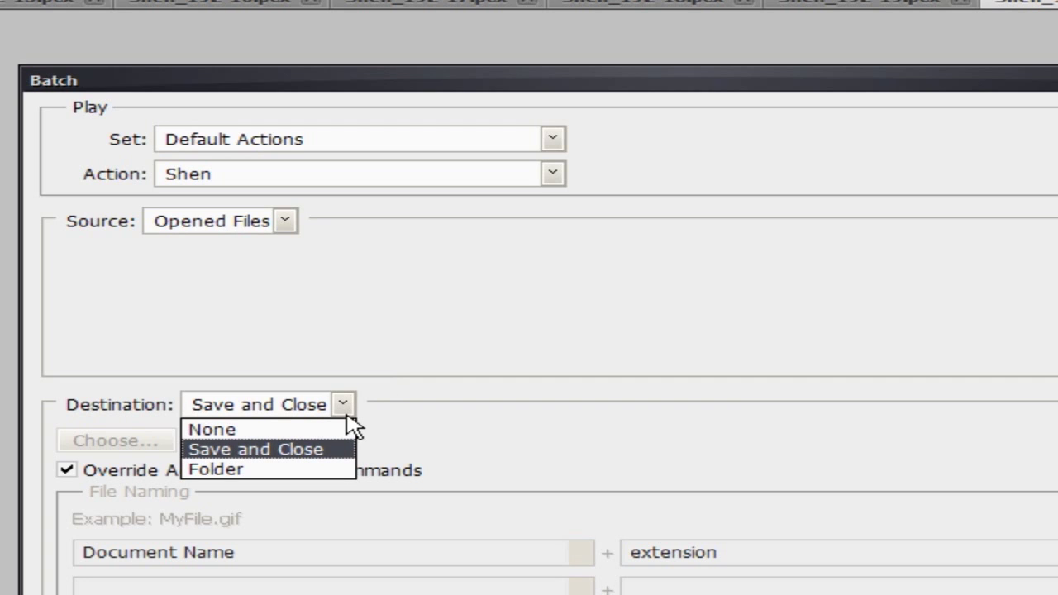
click(555, 353)
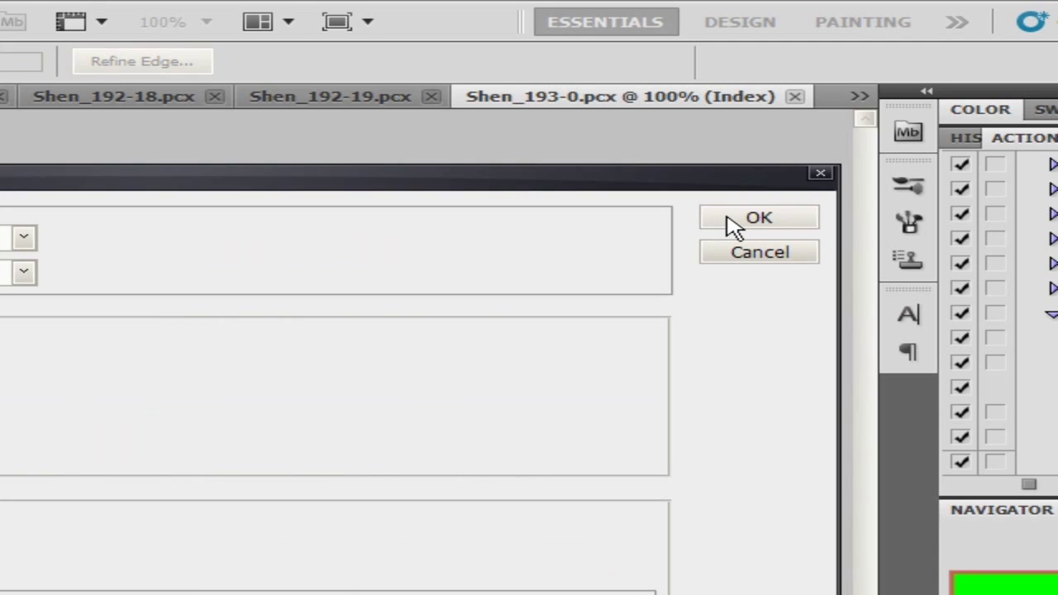
click(734, 224)
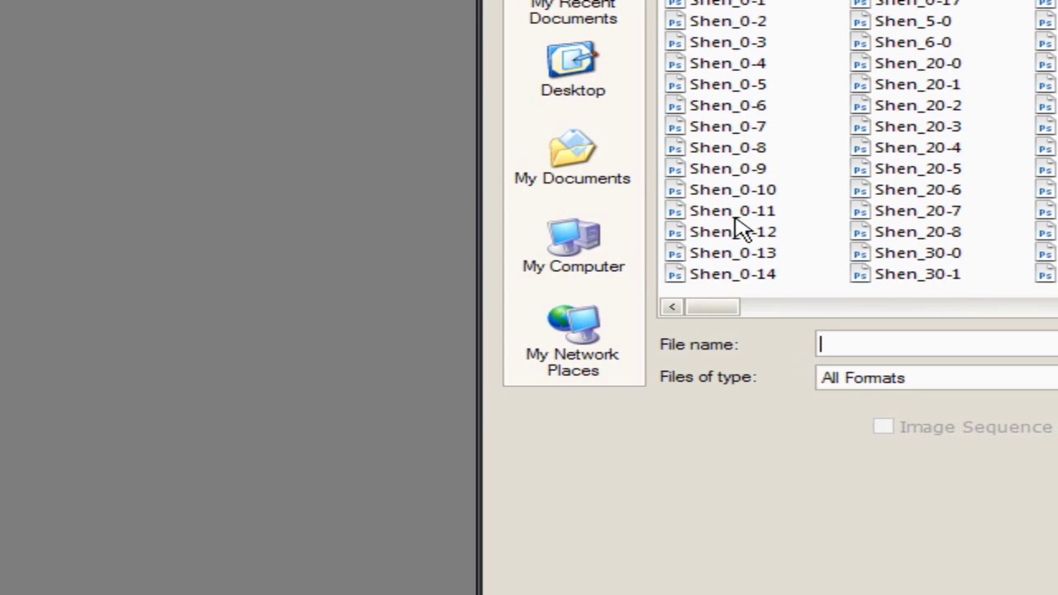
Open the portrait sprite Shen_9000-0 from the end of the Shen folder's file list
mouse_move(732, 309)
mouse_down()
mouse_move(866, 308)
mouse_move(716, 302)
mouse_up()
click(472, 278)
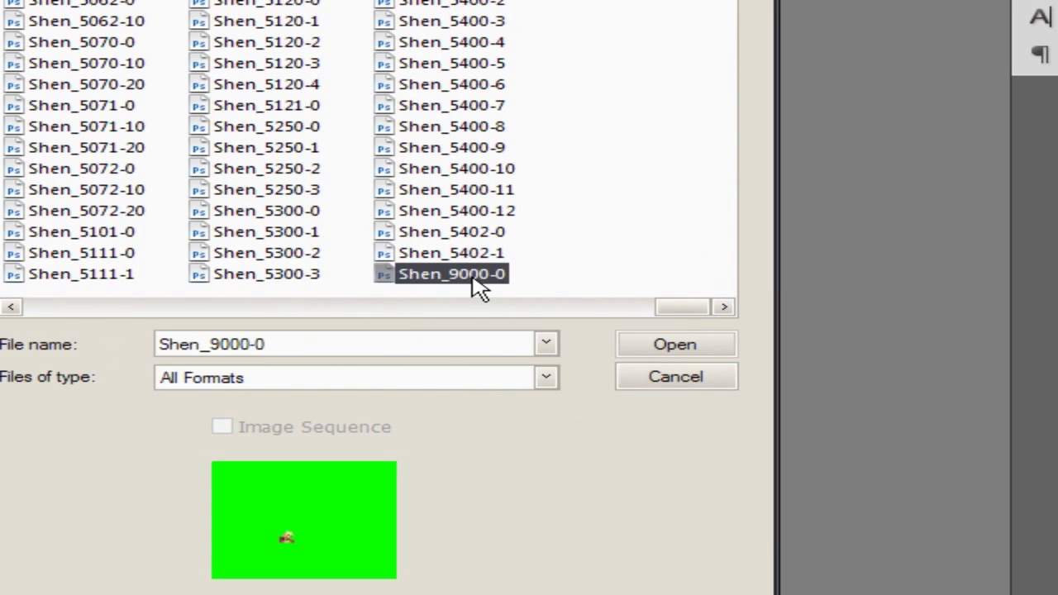
click(502, 259)
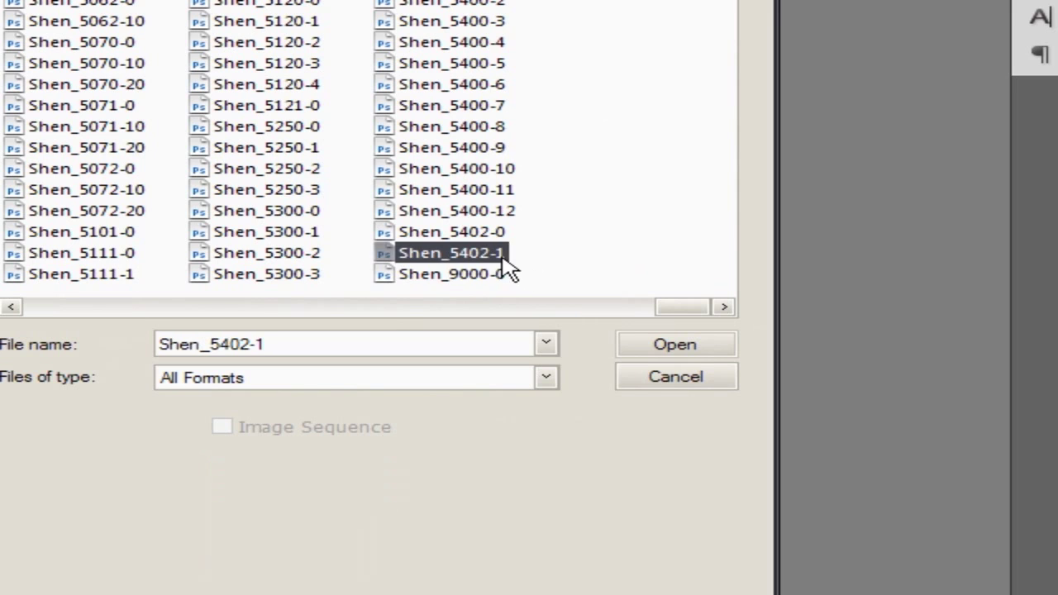
key(Up)
key(Up)
key(Up)
key(Up)
key(Up)
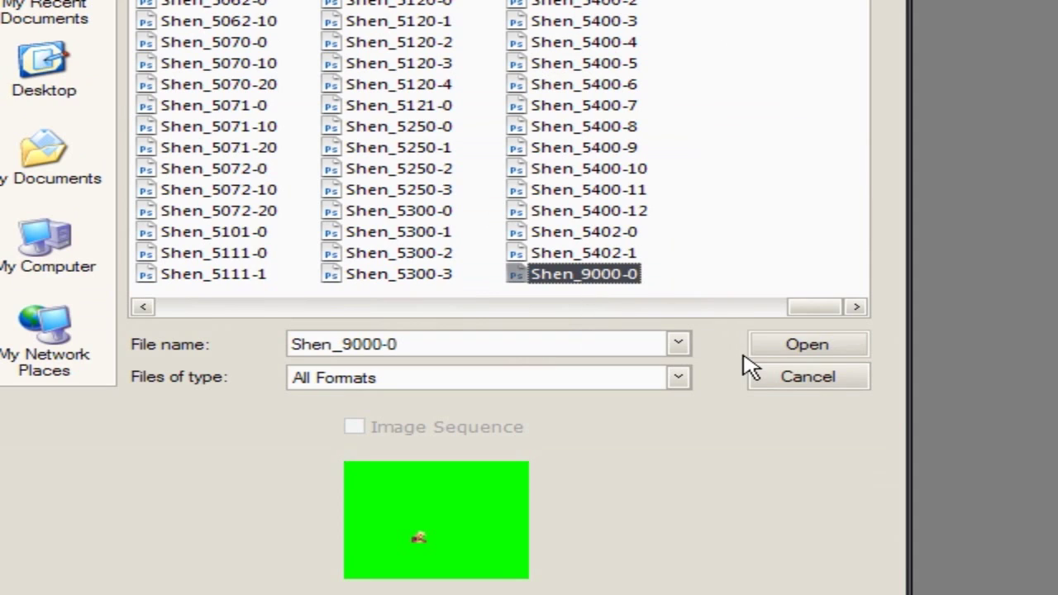
click(783, 353)
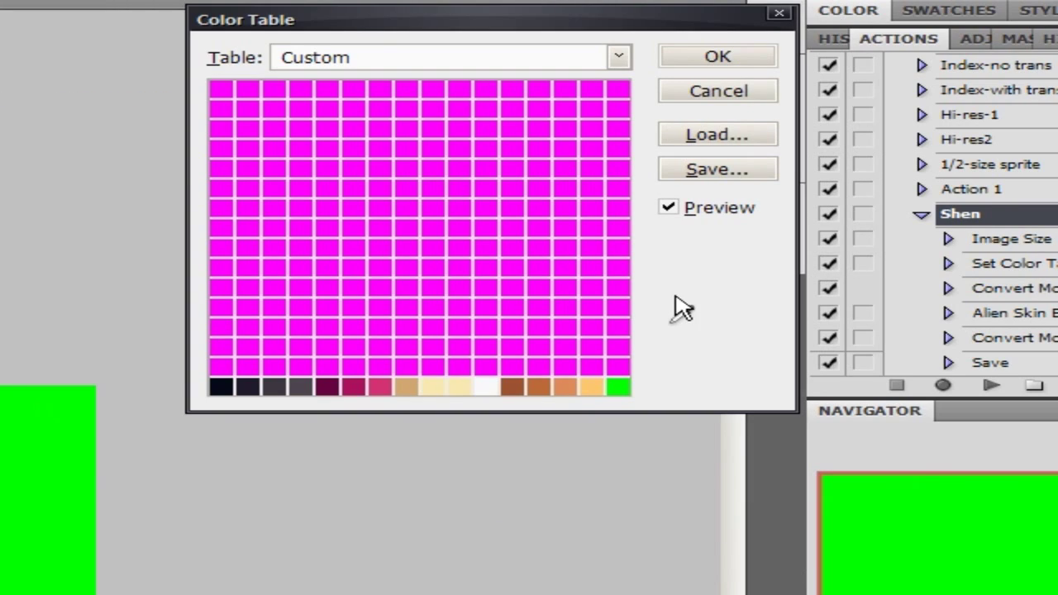
Try making the green background swatch transparent in the portrait's color table, and undo it
click(680, 314)
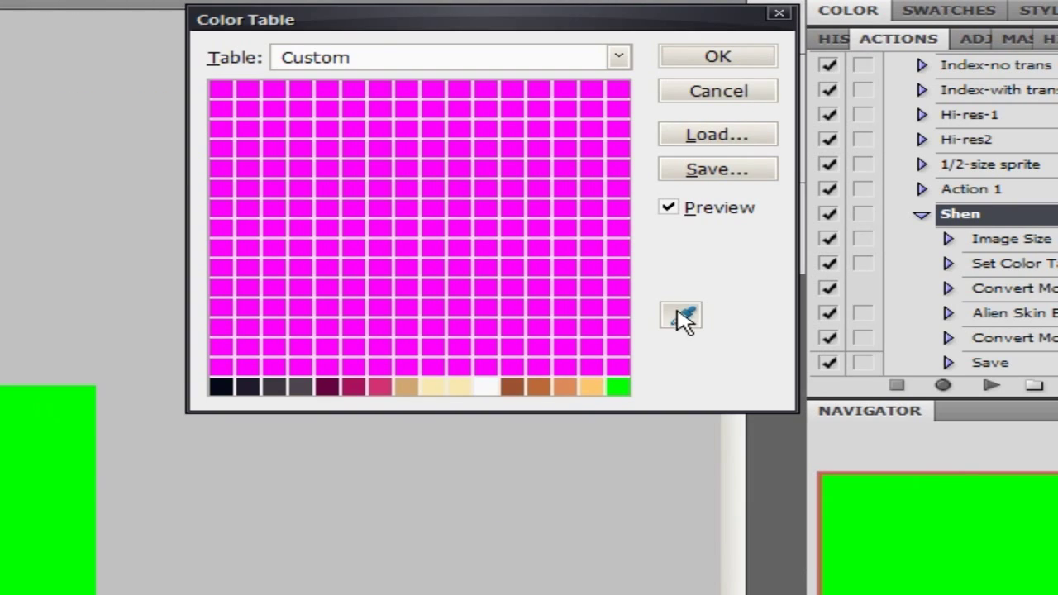
click(618, 388)
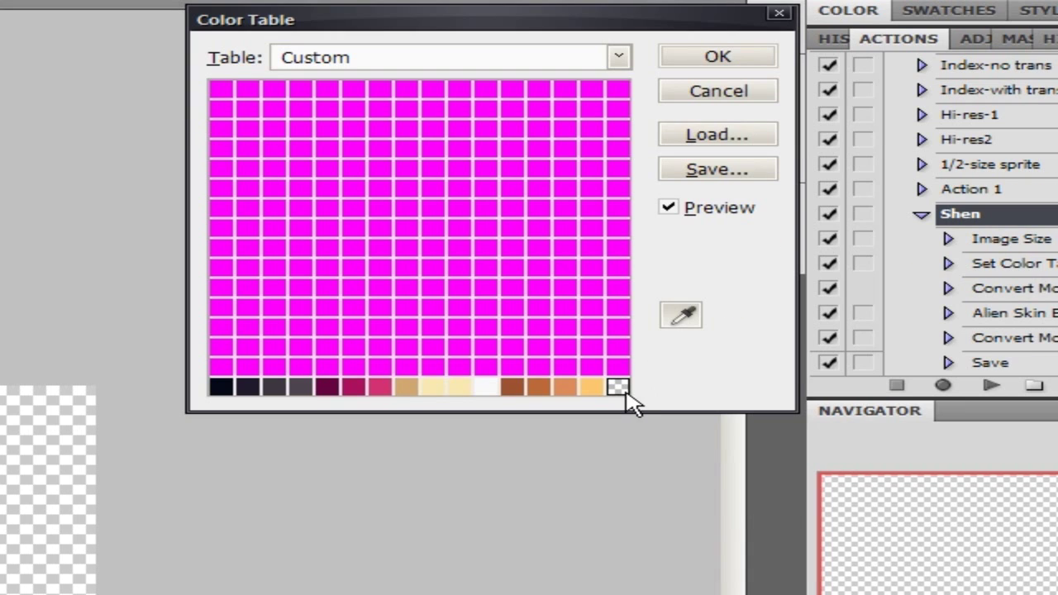
key(ctrl+z)
click(620, 389)
key(ctrl+z)
click(677, 318)
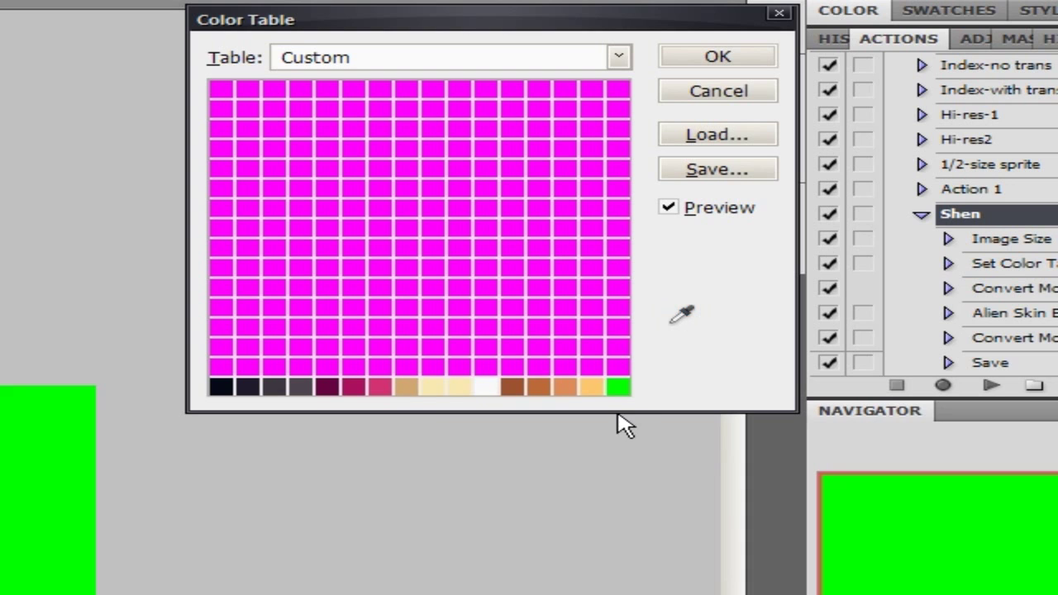
Change the green background swatch in the portrait's color table to white and apply the table
click(618, 387)
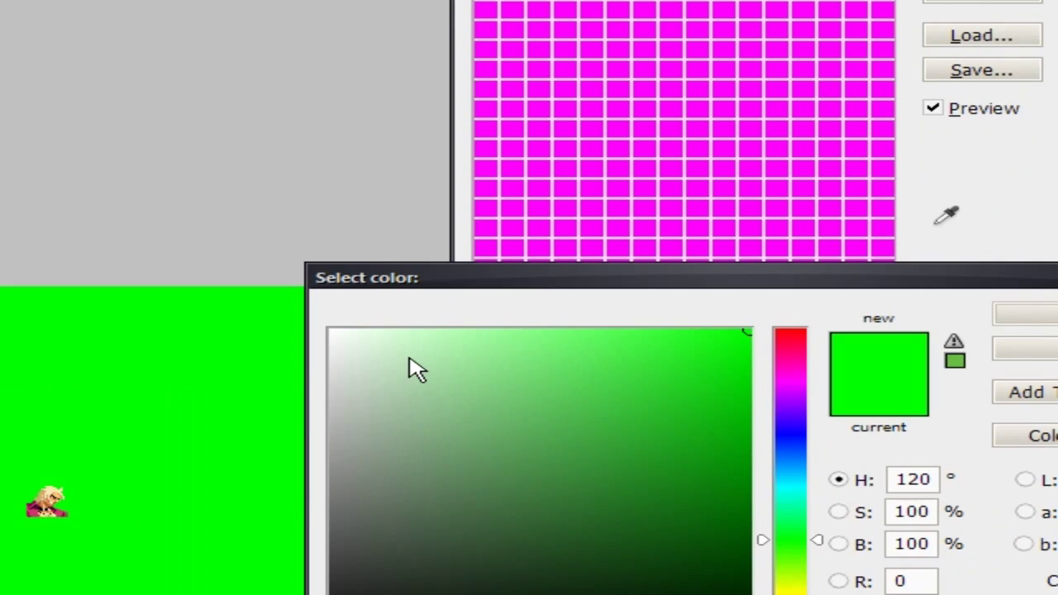
drag(416, 369, 205, 259)
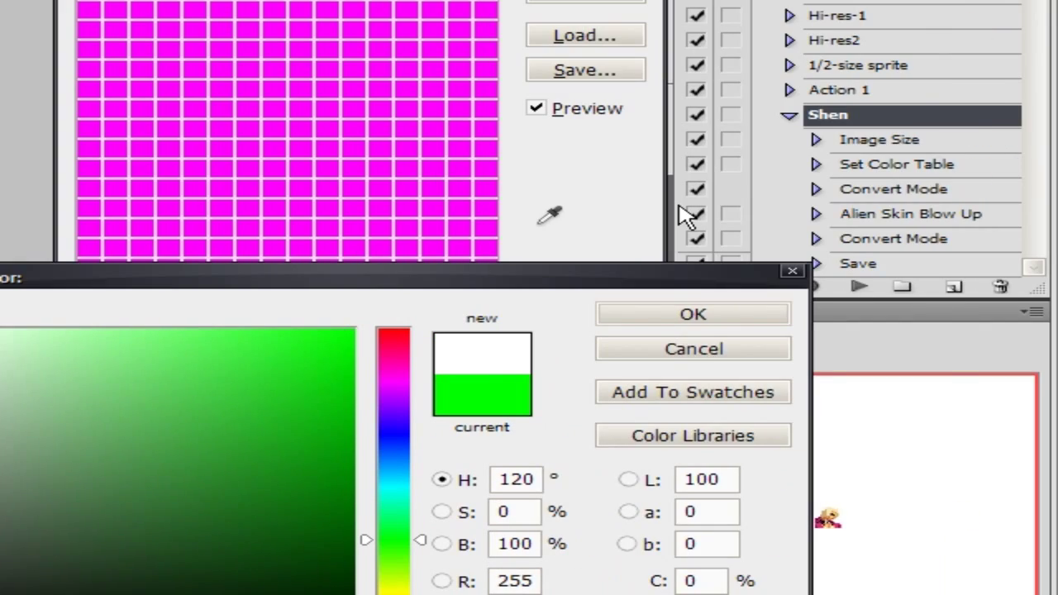
click(680, 314)
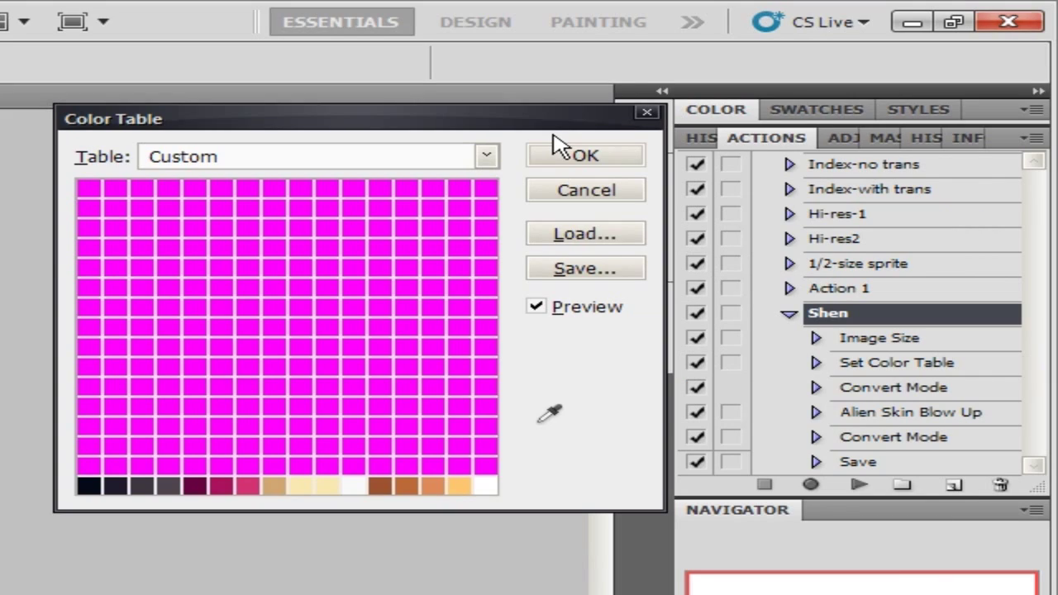
click(567, 159)
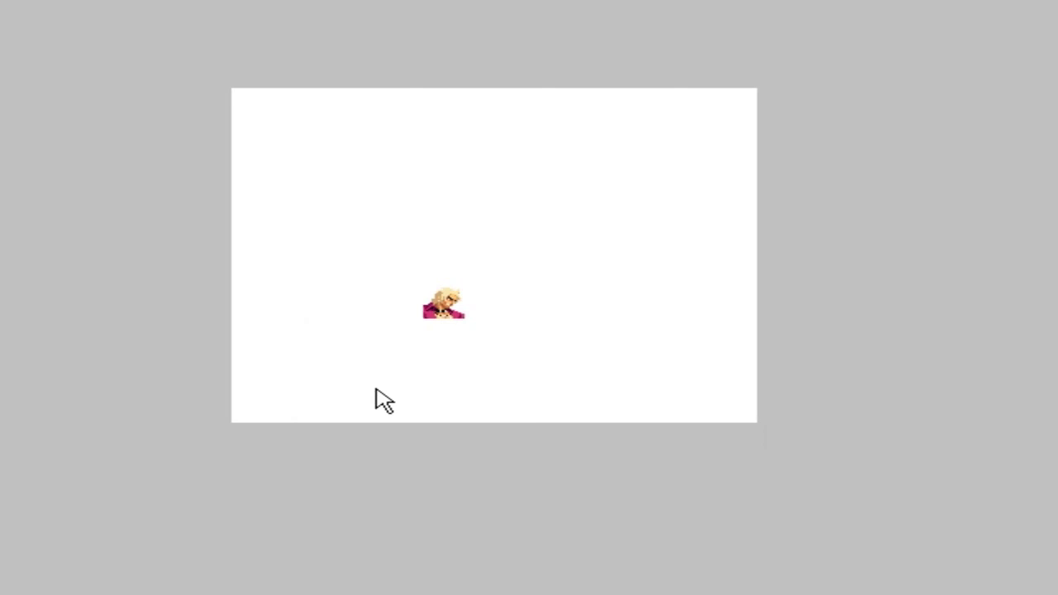
Close the portrait sprite and exit Photoshop
key(ctrl+w)
click(100, 10)
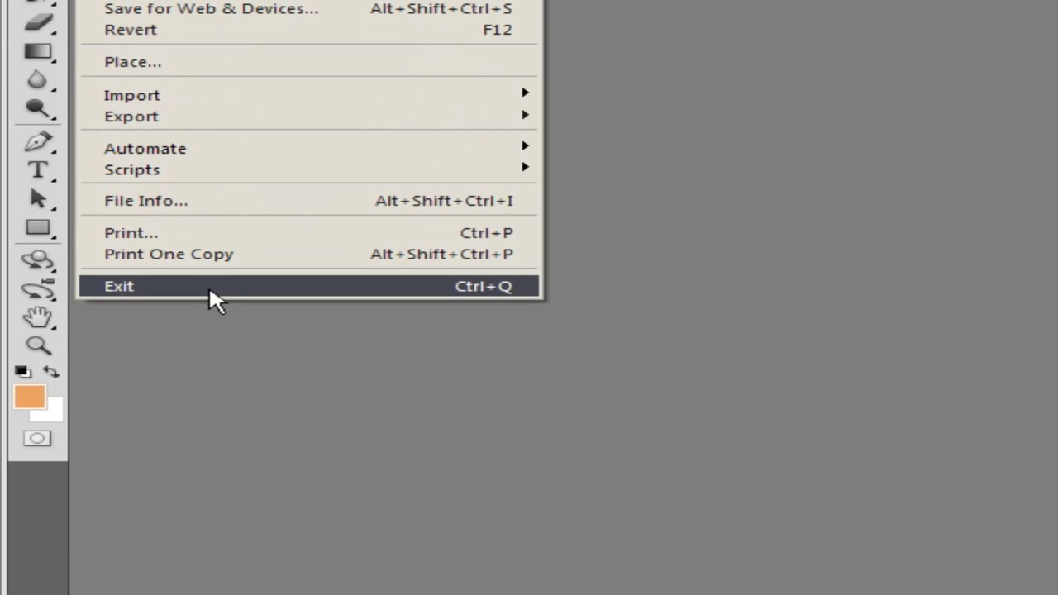
click(209, 285)
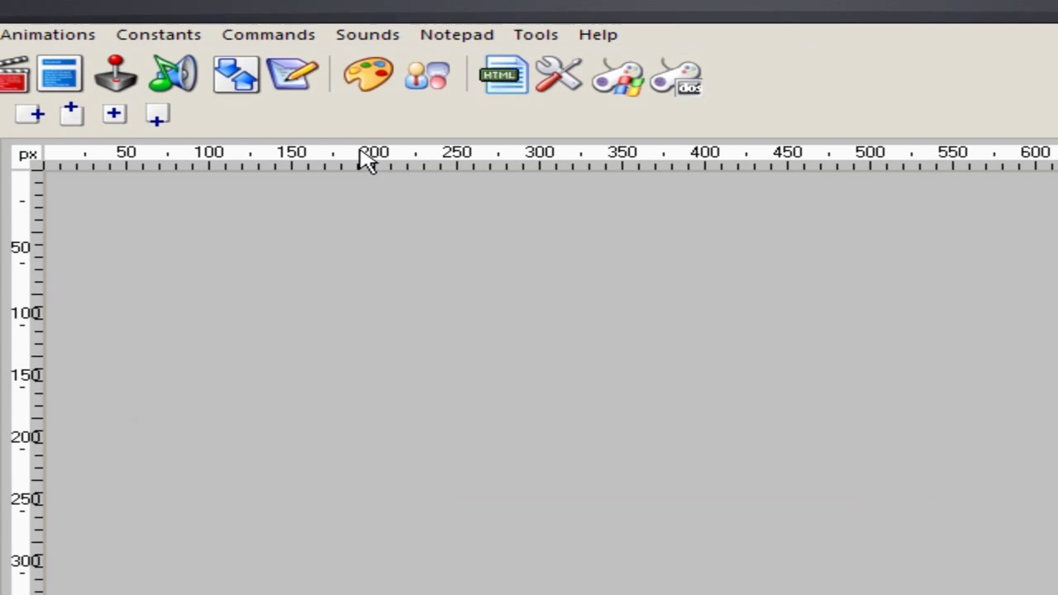
In Fighter Factory, start the palette editor and load the first sprite from the desktop's Shen folder as the source image
click(365, 81)
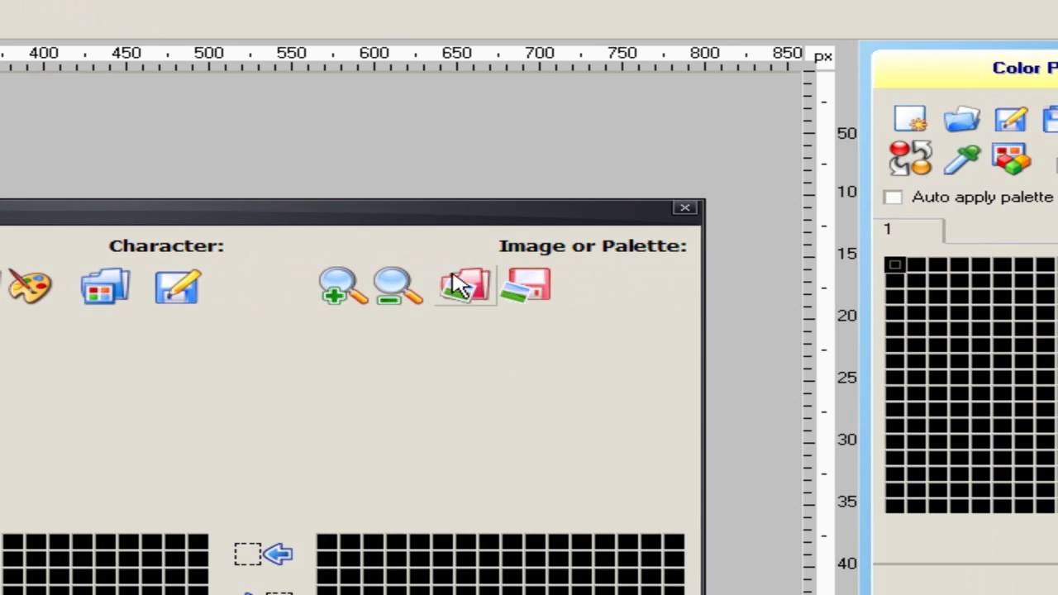
click(465, 289)
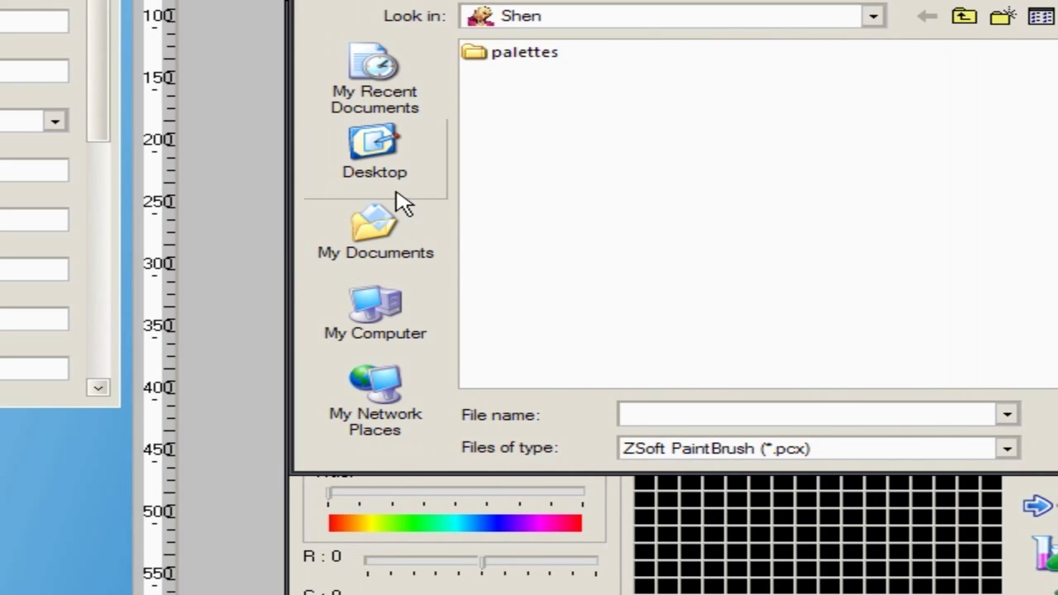
click(395, 193)
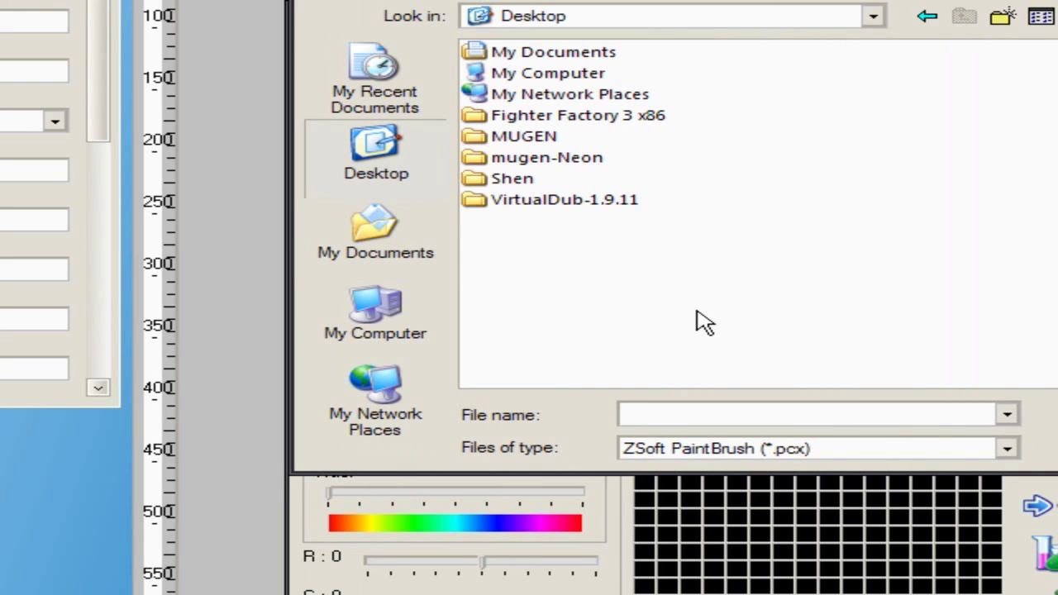
double_click(507, 181)
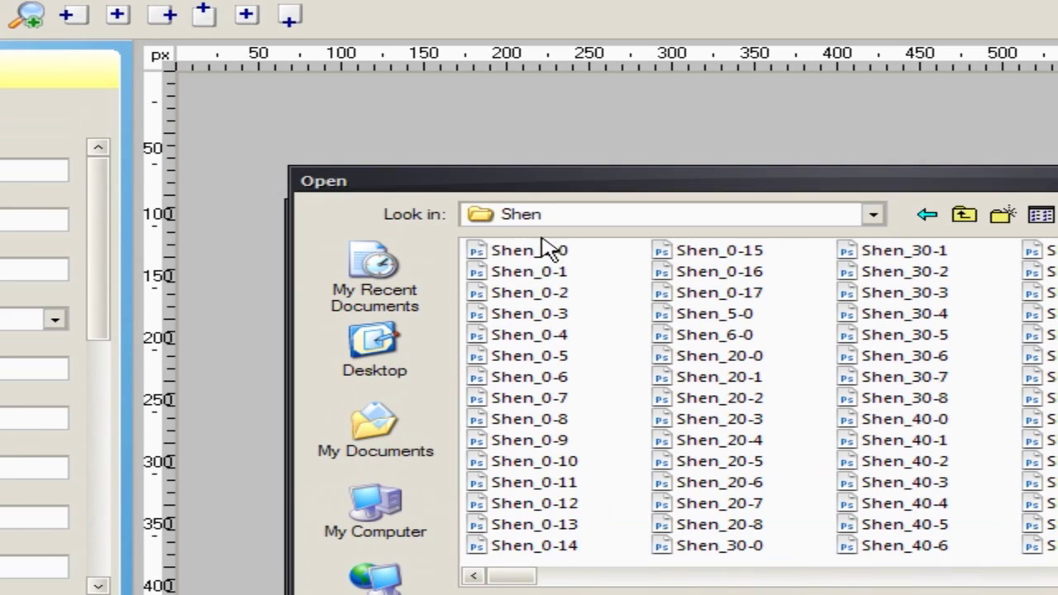
double_click(545, 249)
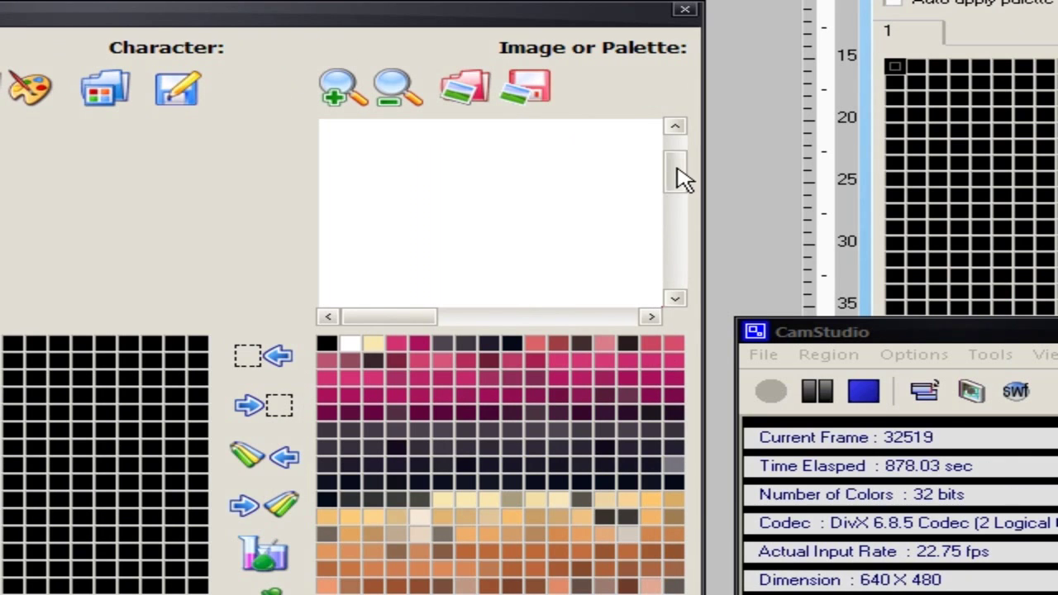
Copy the white background color from the last slot of the image palette into the last slot of the character palette
drag(815, 177, 818, 217)
drag(435, 319, 509, 319)
mouse_move(674, 224)
mouse_down()
mouse_move(674, 200)
mouse_move(680, 224)
mouse_up()
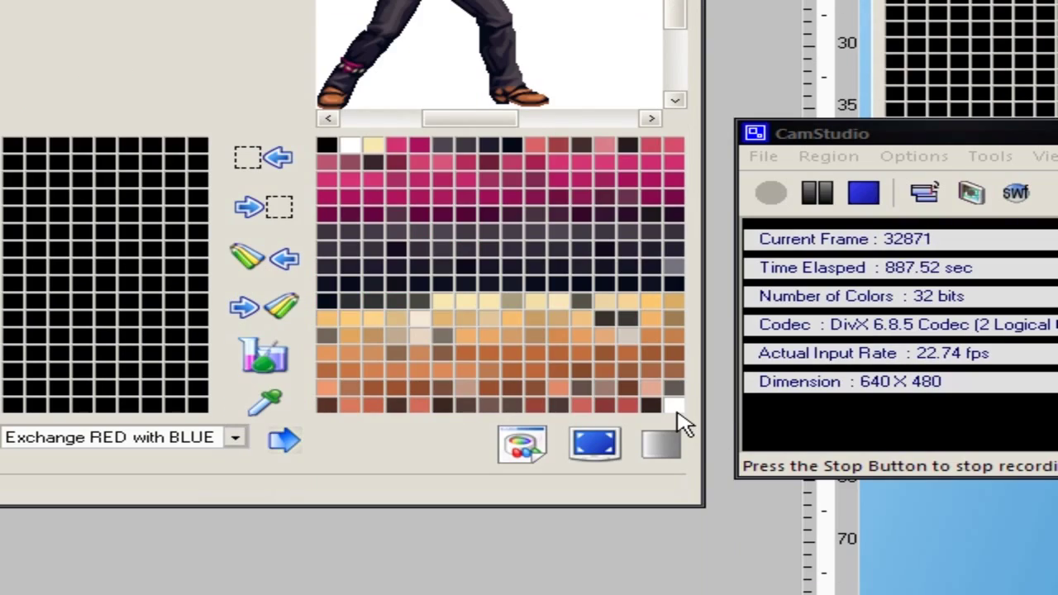
click(673, 505)
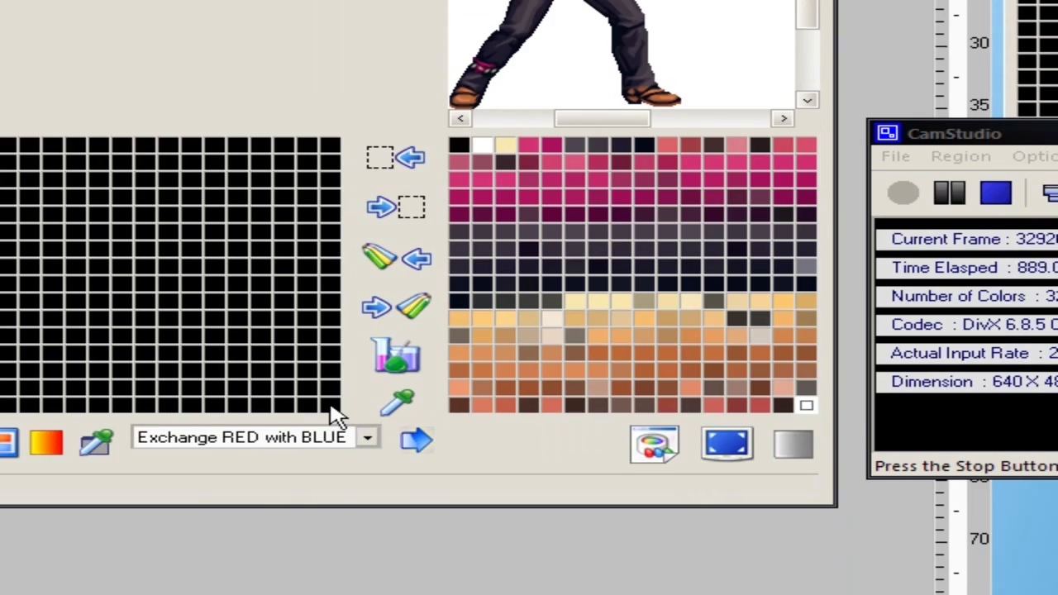
click(331, 406)
click(432, 265)
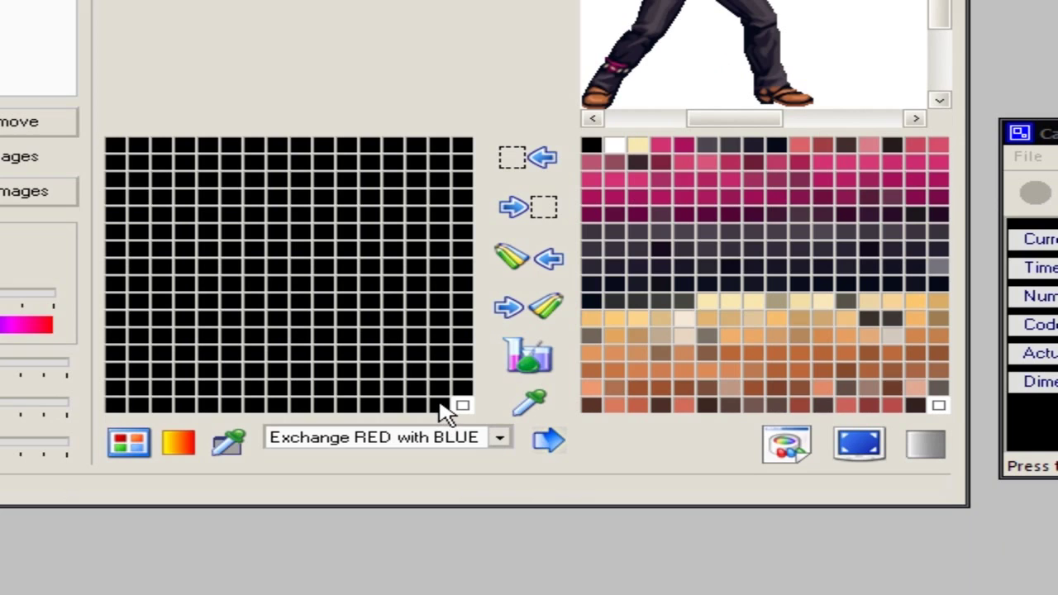
Select the character palette slot just before the white one and zoom in on the sprite image
click(437, 405)
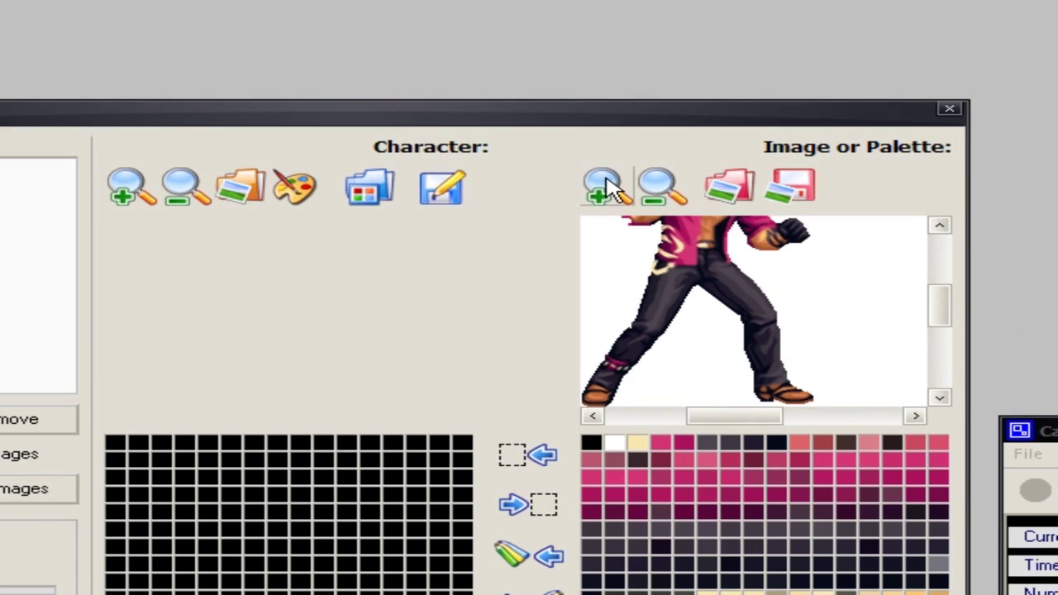
click(603, 1)
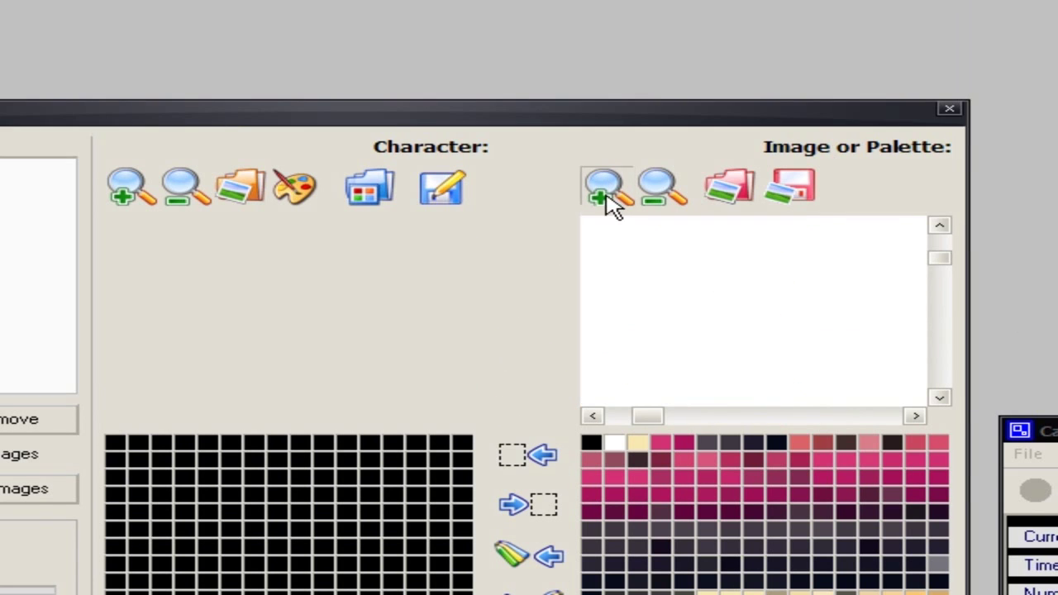